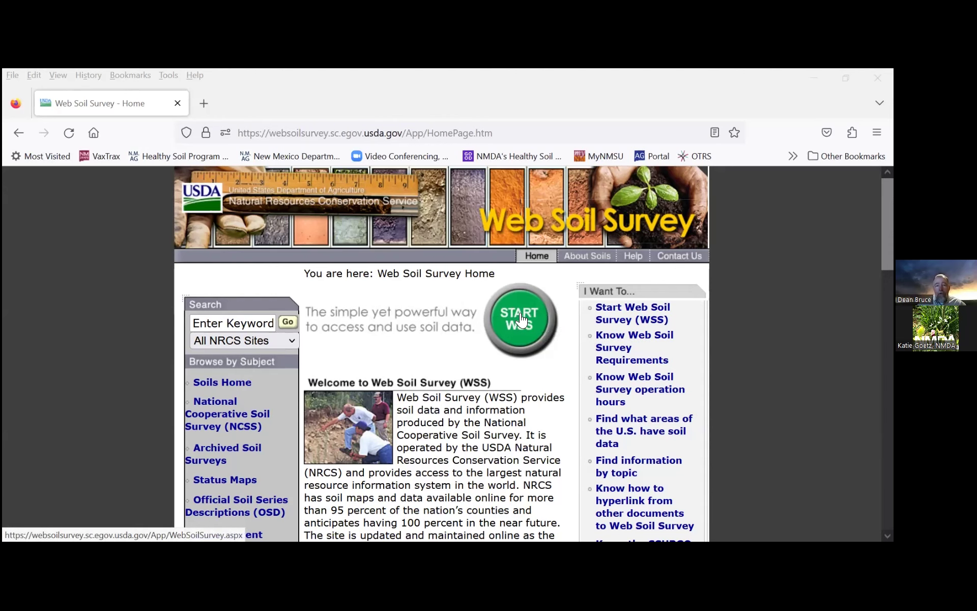
# Step: Start Web Soil Survey and examine the Address, State and County, and Latitude and Longitude options for locating an area
pyautogui.click(517, 311)
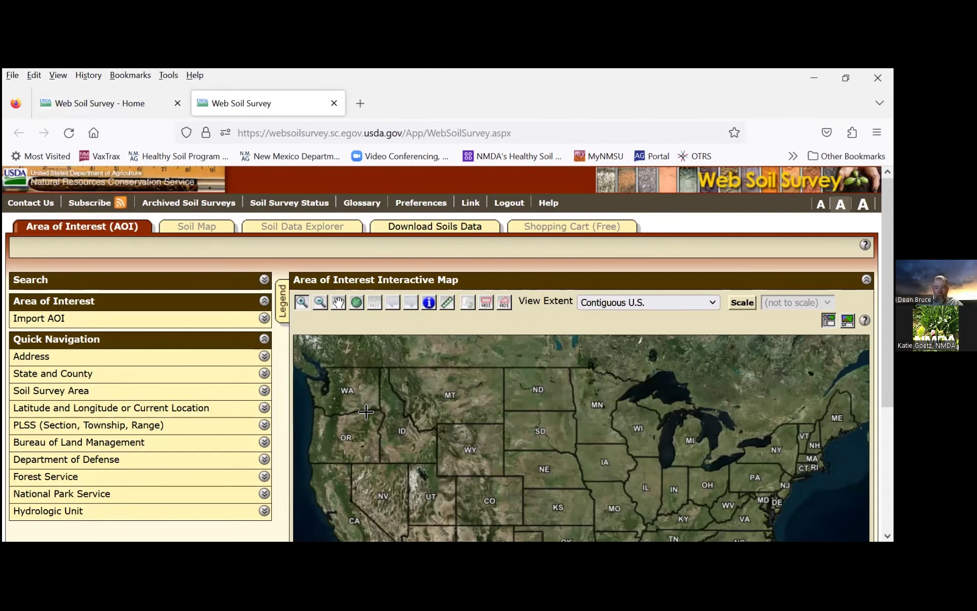
pyautogui.scroll(-1, 282, 322)
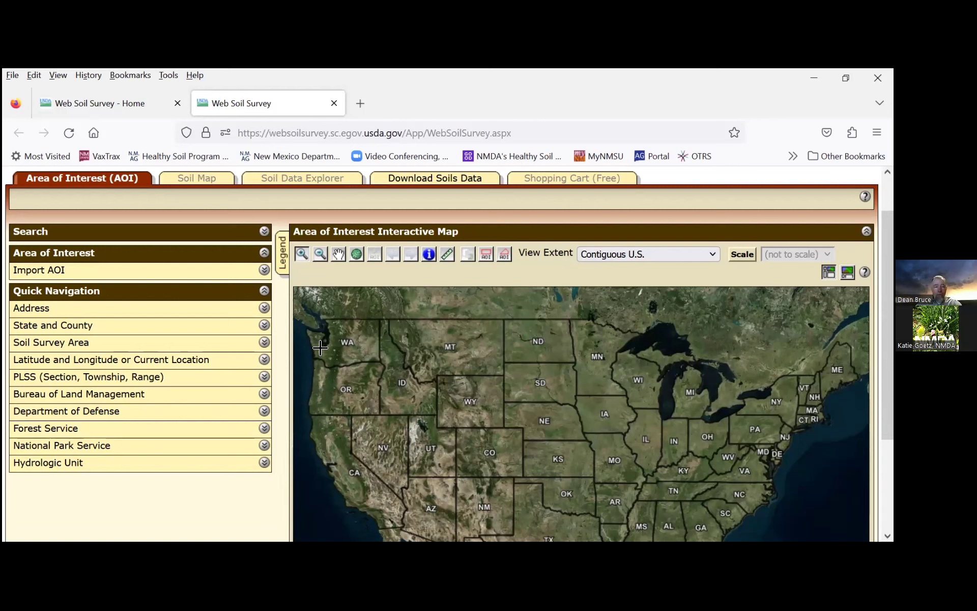
pyautogui.click(265, 308)
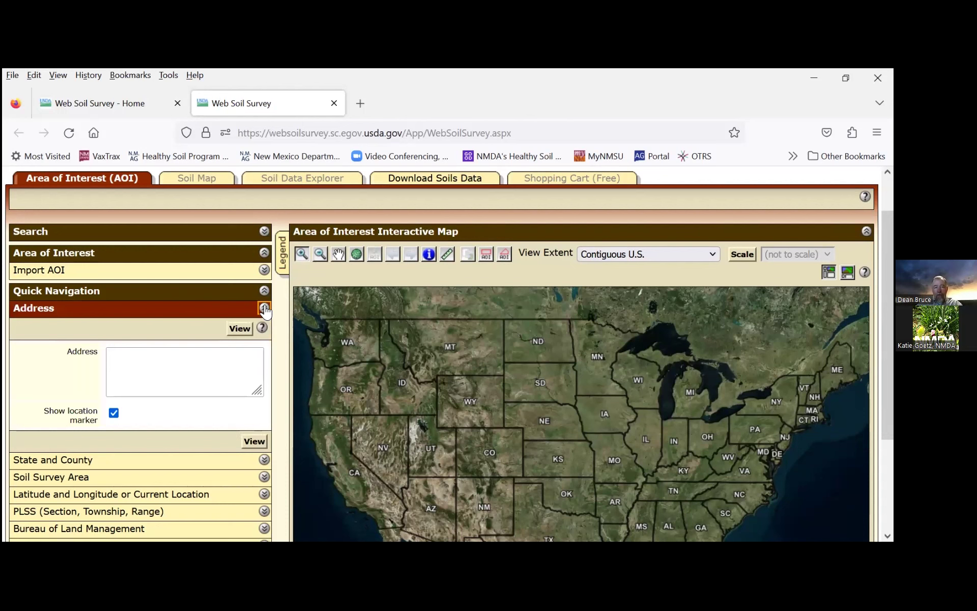
pyautogui.click(265, 308)
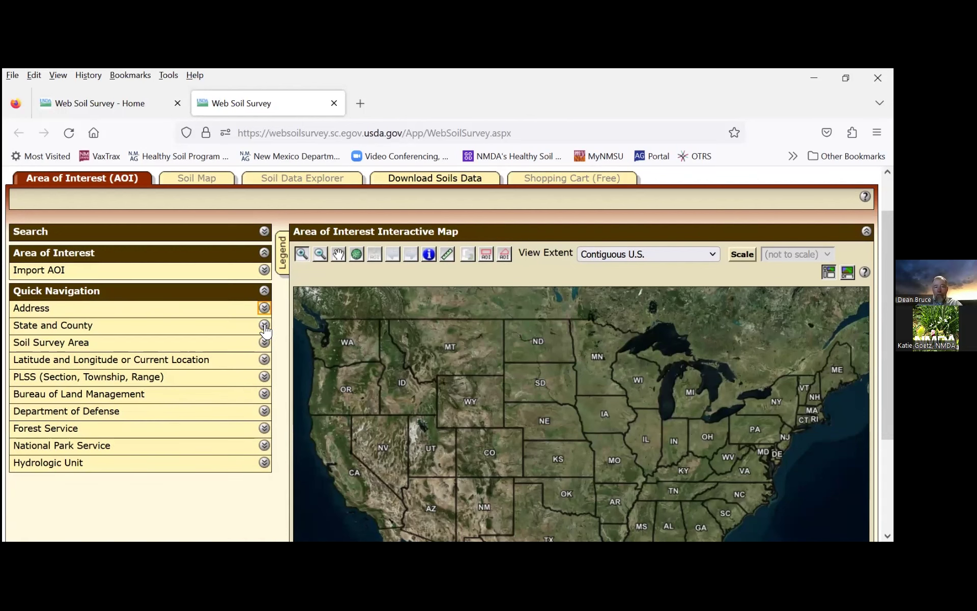
pyautogui.click(264, 326)
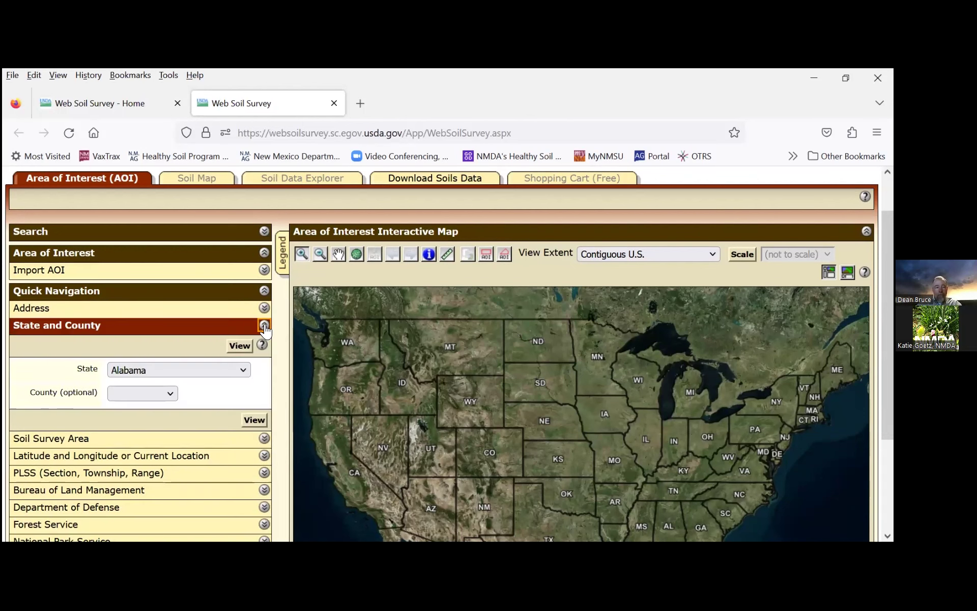
pyautogui.click(264, 326)
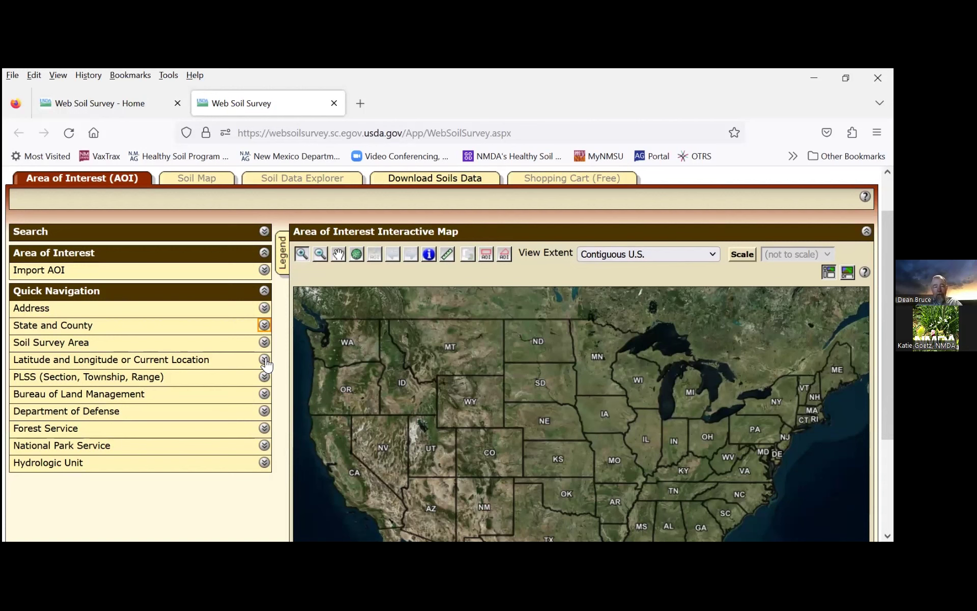
pyautogui.click(264, 360)
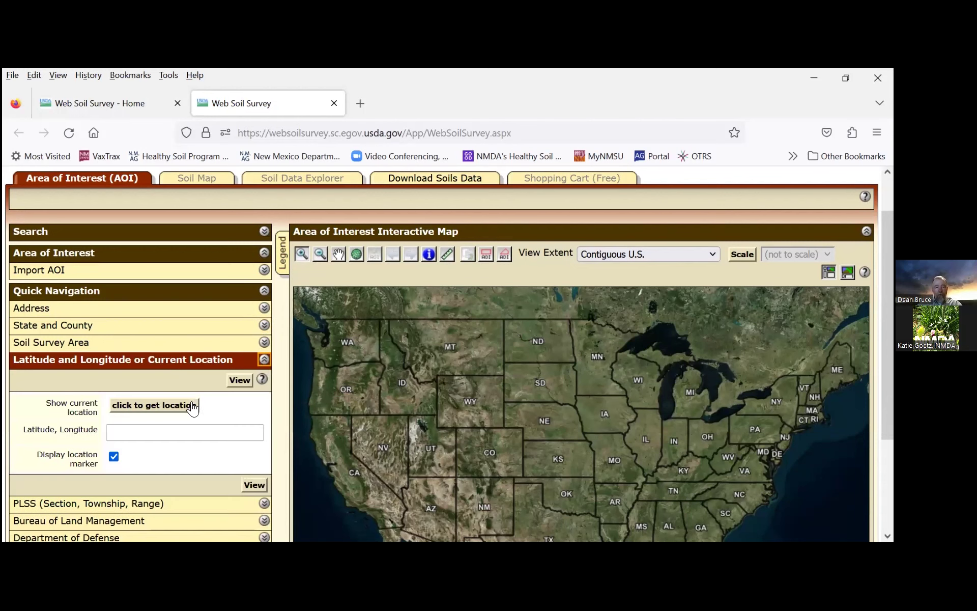
pyautogui.click(265, 360)
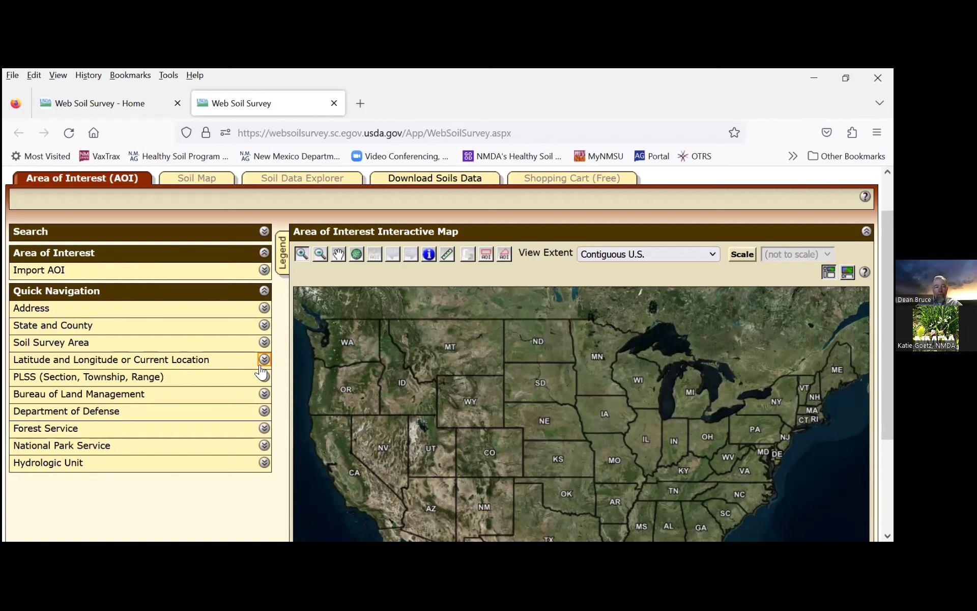
# Step: Go to Curry County, New Mexico on the interactive map
pyautogui.click(264, 326)
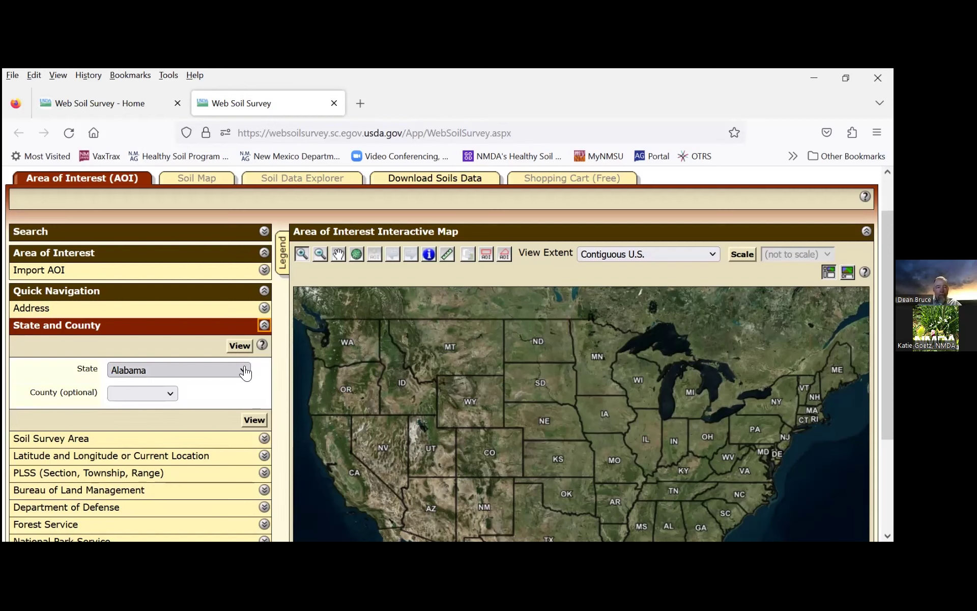
pyautogui.click(243, 371)
pyautogui.scroll(-2, 177, 283)
pyautogui.scroll(-8, 177, 283)
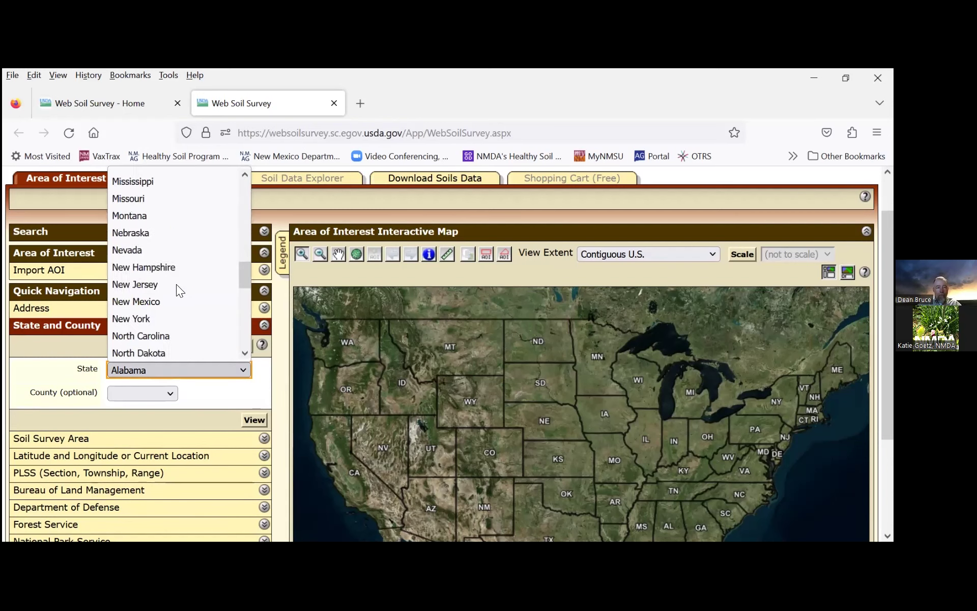
pyautogui.click(159, 302)
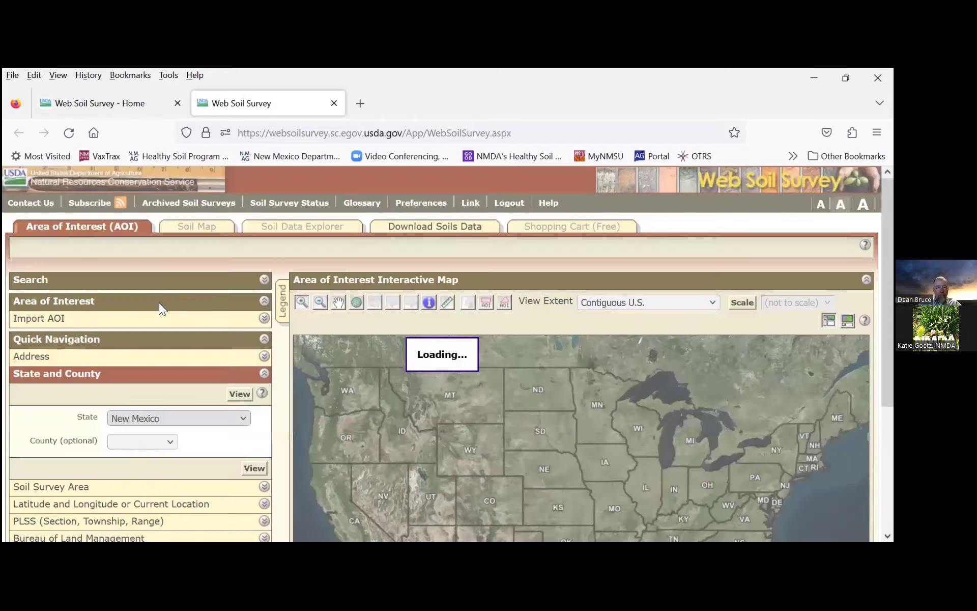
pyautogui.click(166, 443)
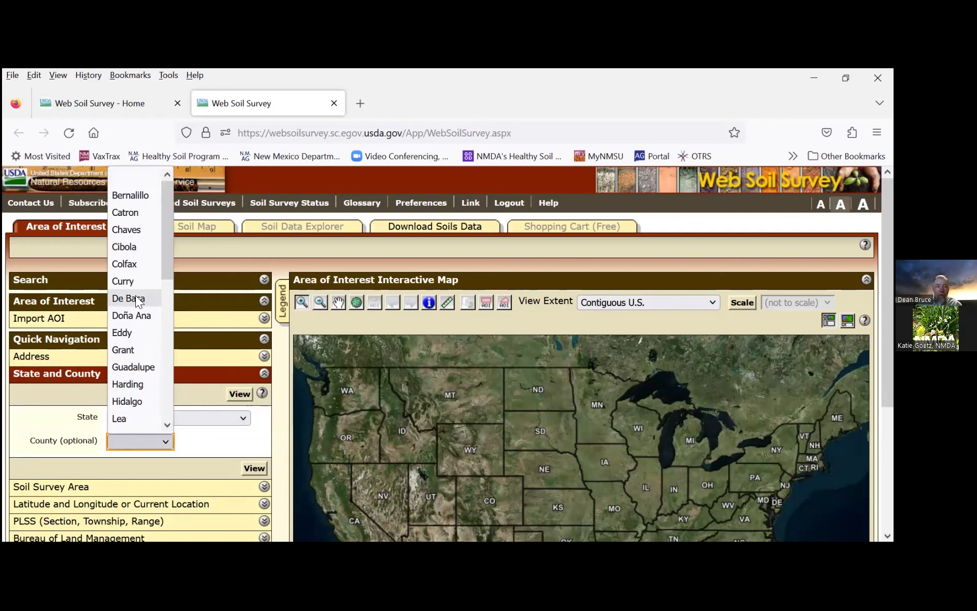
pyautogui.click(134, 280)
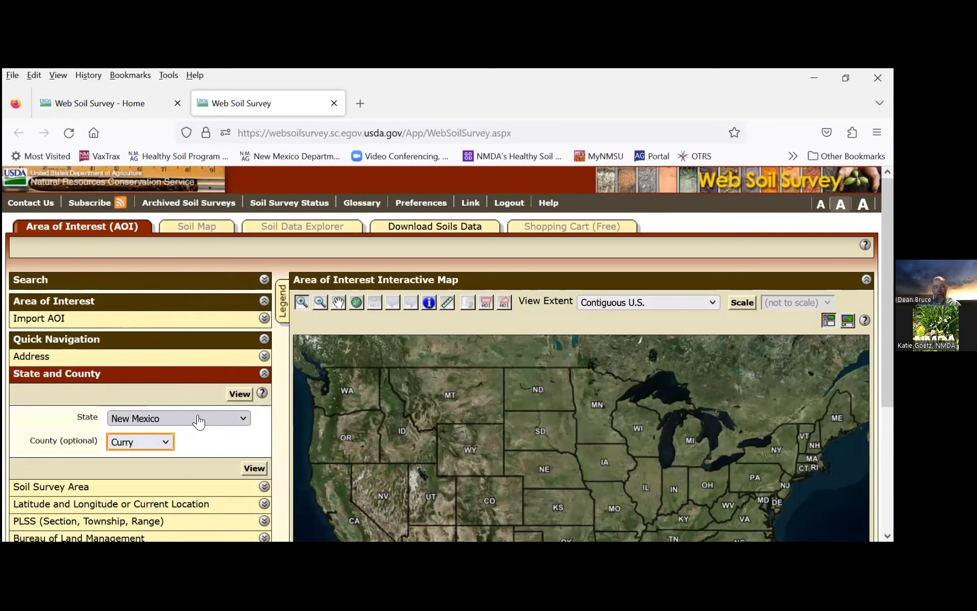
pyautogui.click(255, 468)
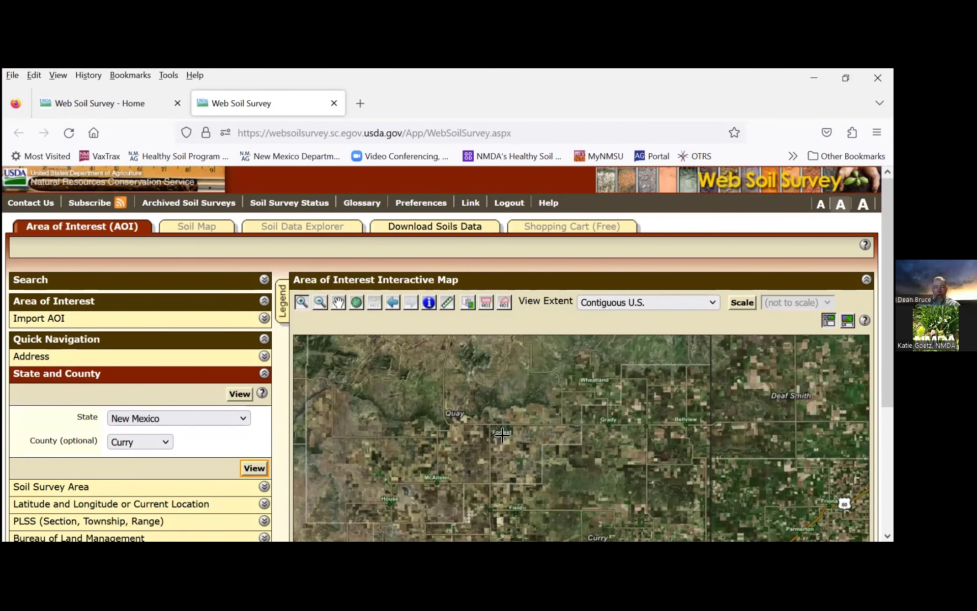
# Step: Zoom the map in on the orange square field northeast of Melrose, bordered by Curry Road 12
pyautogui.scroll(-3, 502, 434)
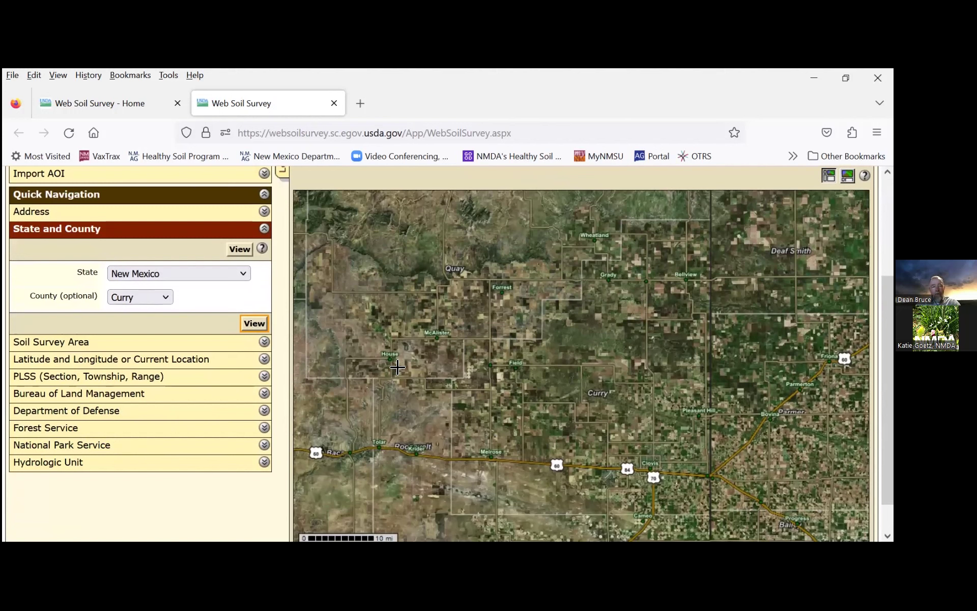
pyautogui.scroll(1, 354, 368)
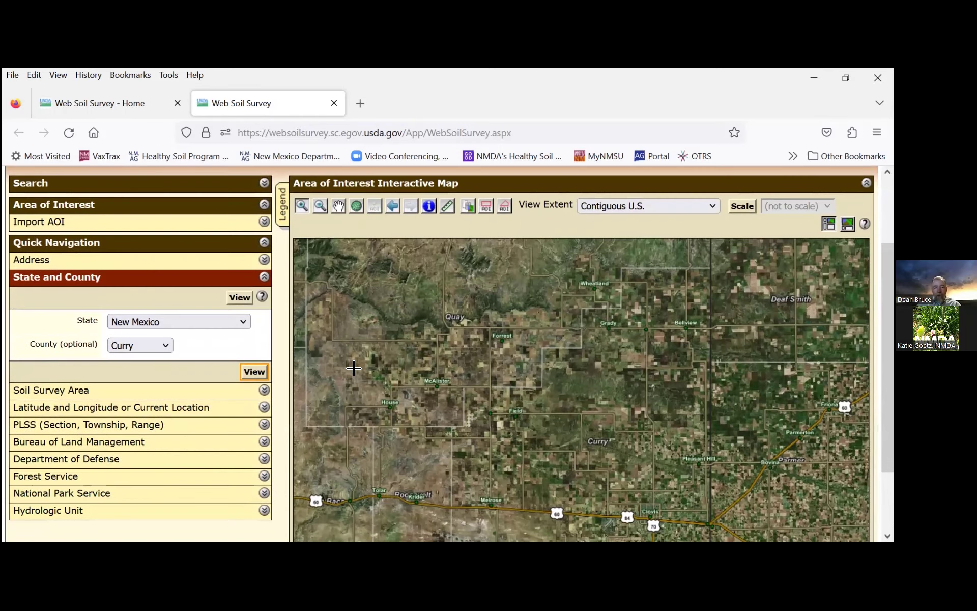
pyautogui.click(302, 207)
pyautogui.moveTo(474, 467); pyautogui.dragTo(524, 513)
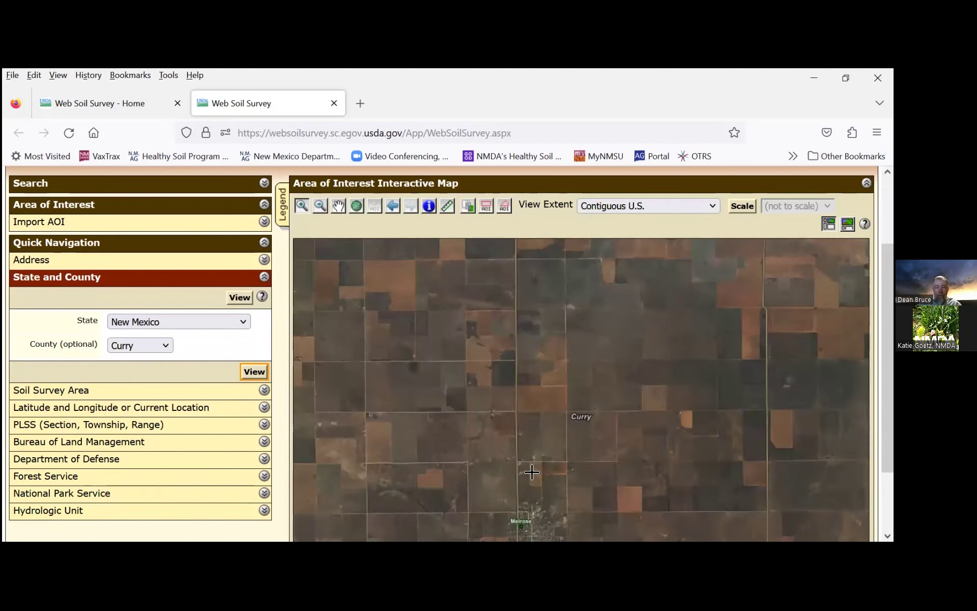
pyautogui.click(338, 206)
pyautogui.moveTo(539, 438); pyautogui.dragTo(533, 347)
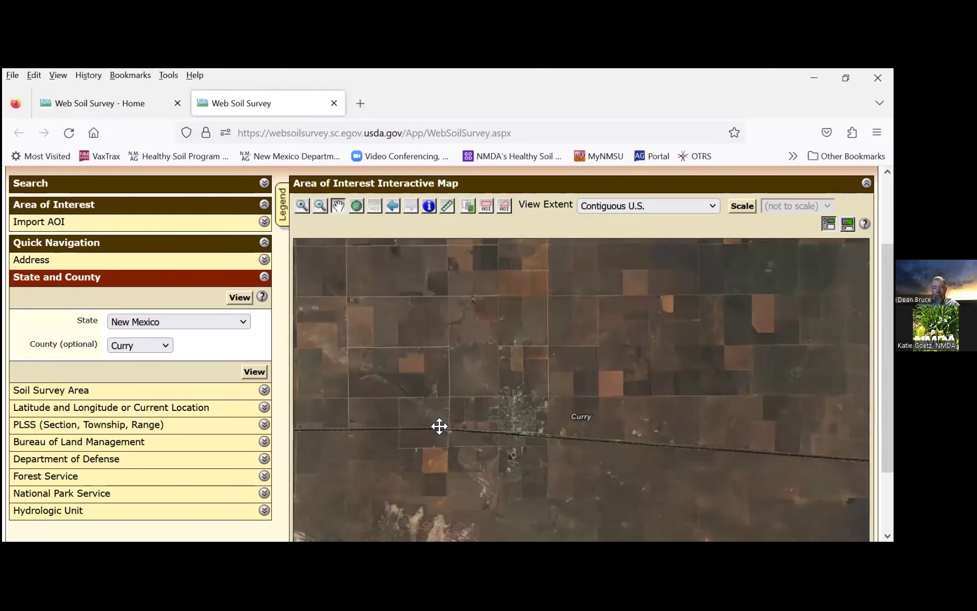
pyautogui.click(301, 207)
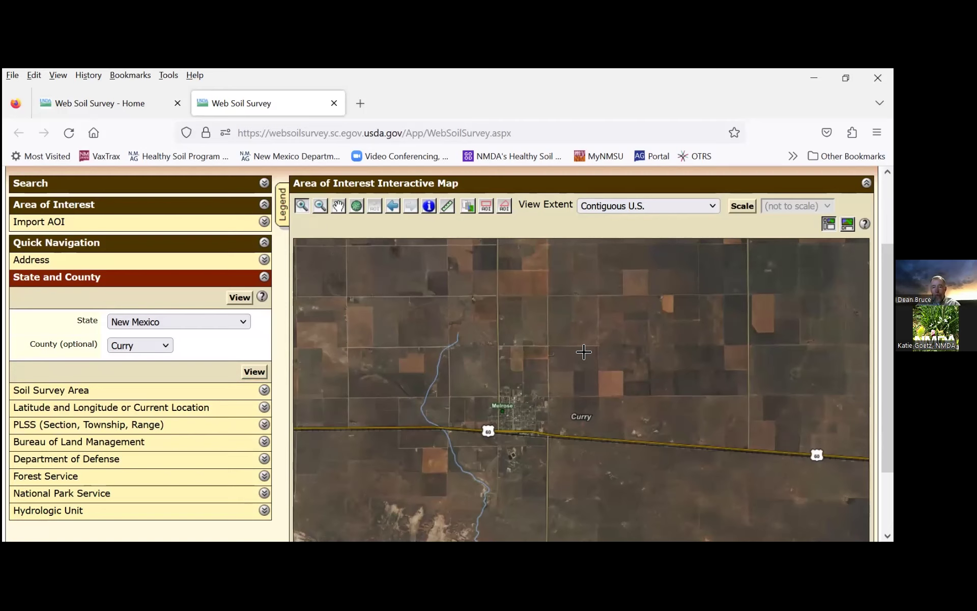
pyautogui.moveTo(584, 351); pyautogui.dragTo(640, 413)
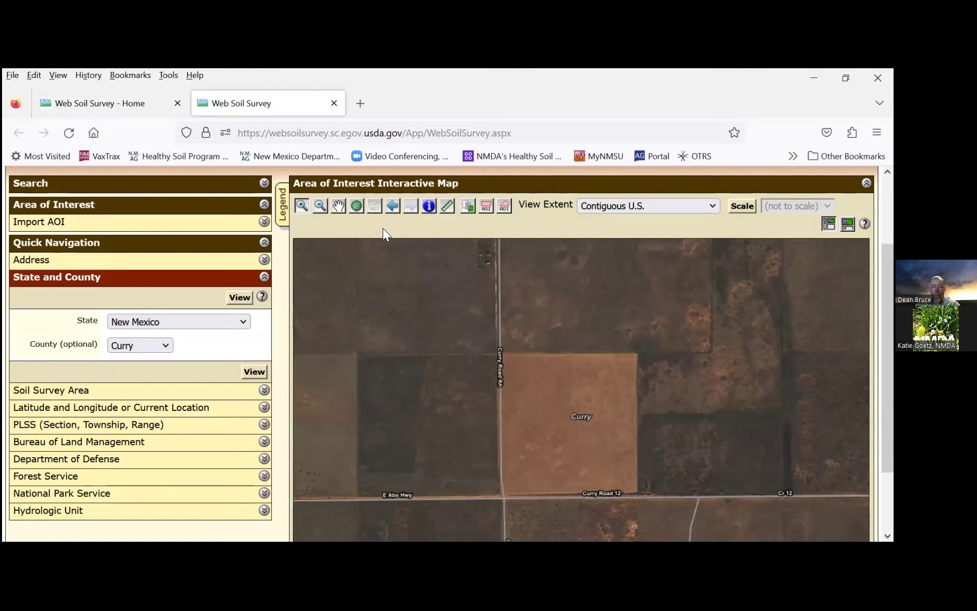
# Step: Enlarge the orange square field on the map and reposition it so that all four corners are in view
pyautogui.click(486, 213)
pyautogui.click(486, 210)
pyautogui.click(505, 209)
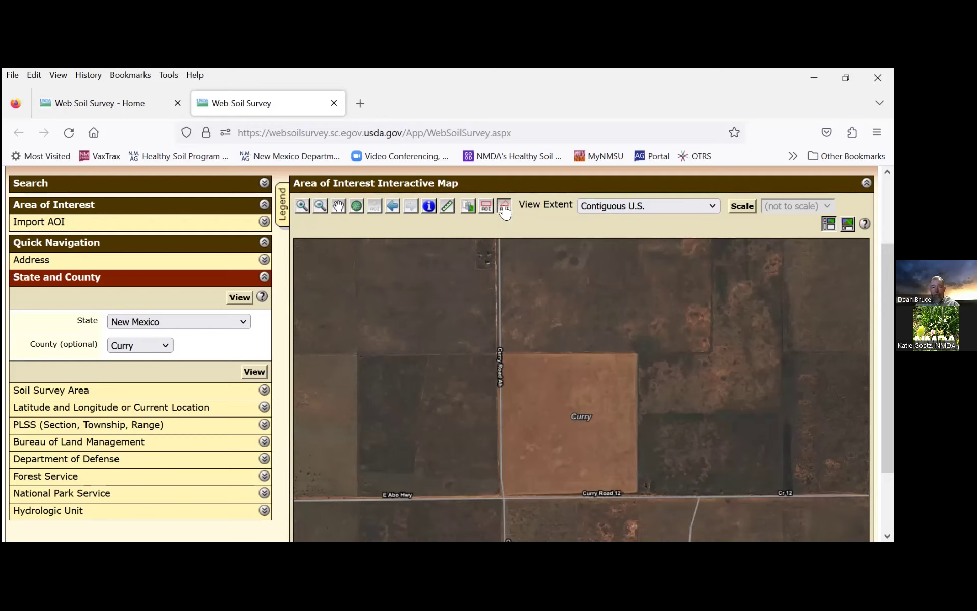
pyautogui.click(303, 206)
pyautogui.moveTo(474, 321); pyautogui.dragTo(684, 525)
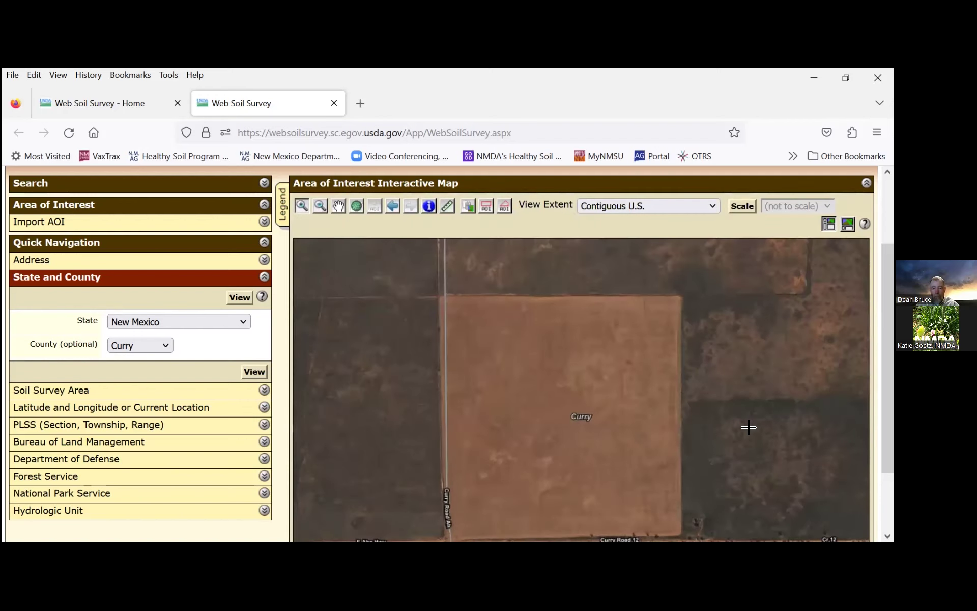
pyautogui.scroll(-2, 746, 426)
pyautogui.scroll(2, 748, 427)
pyautogui.click(338, 206)
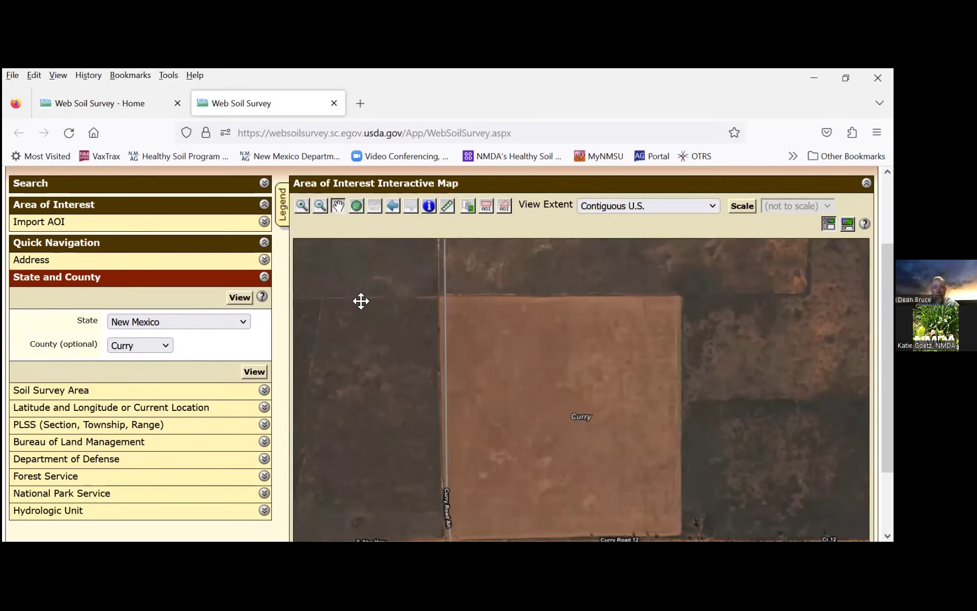
pyautogui.moveTo(366, 310); pyautogui.dragTo(362, 294)
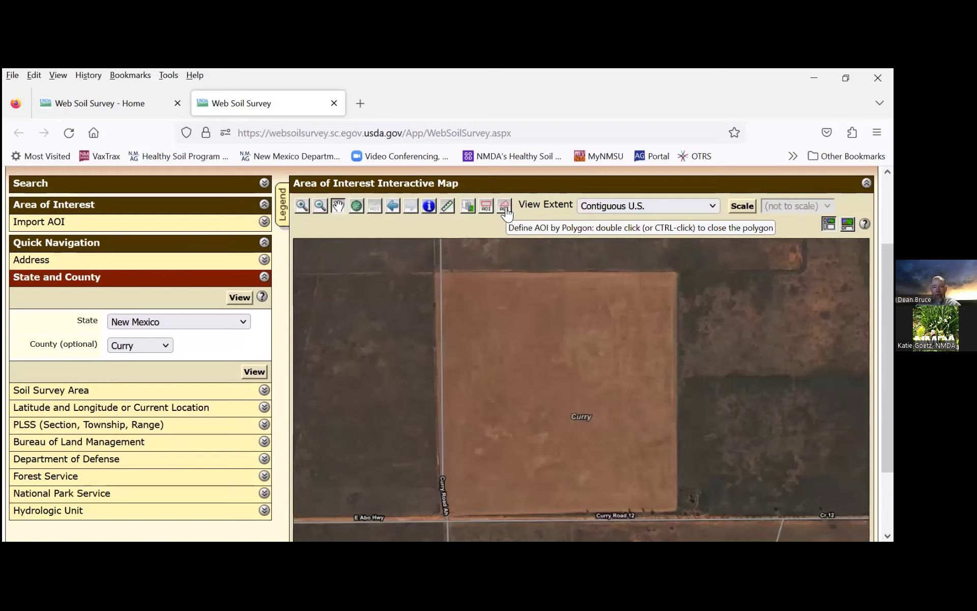
# Step: Define a polygon area of interest around the whole orange square field and clear it again
pyautogui.click(506, 214)
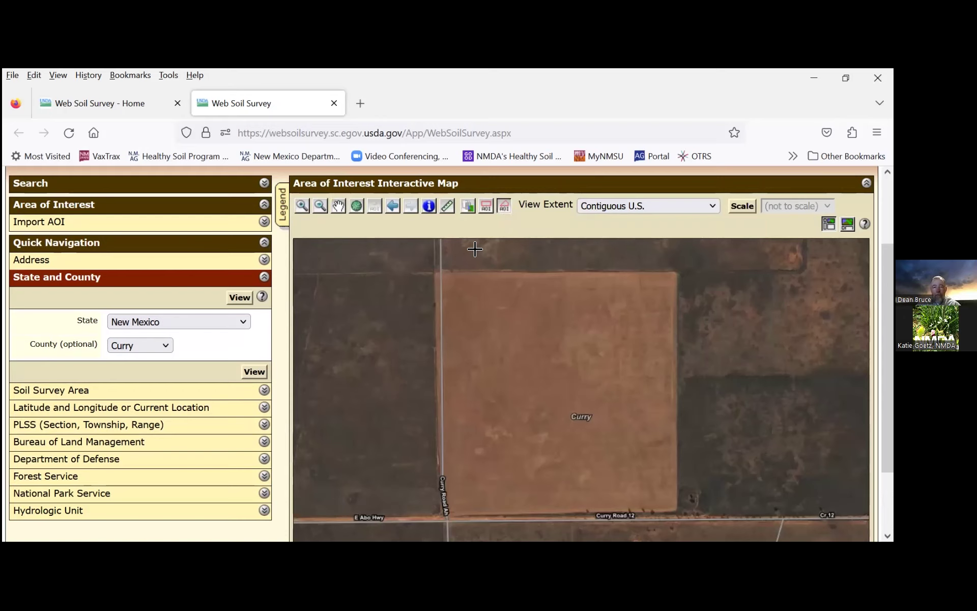
pyautogui.click(436, 274)
pyautogui.click(436, 402)
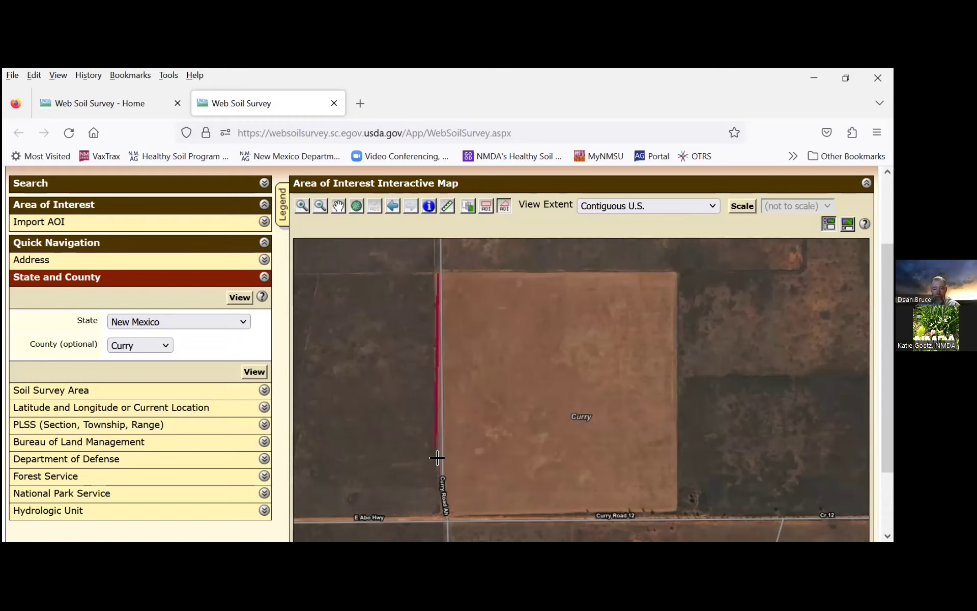
pyautogui.click(445, 517)
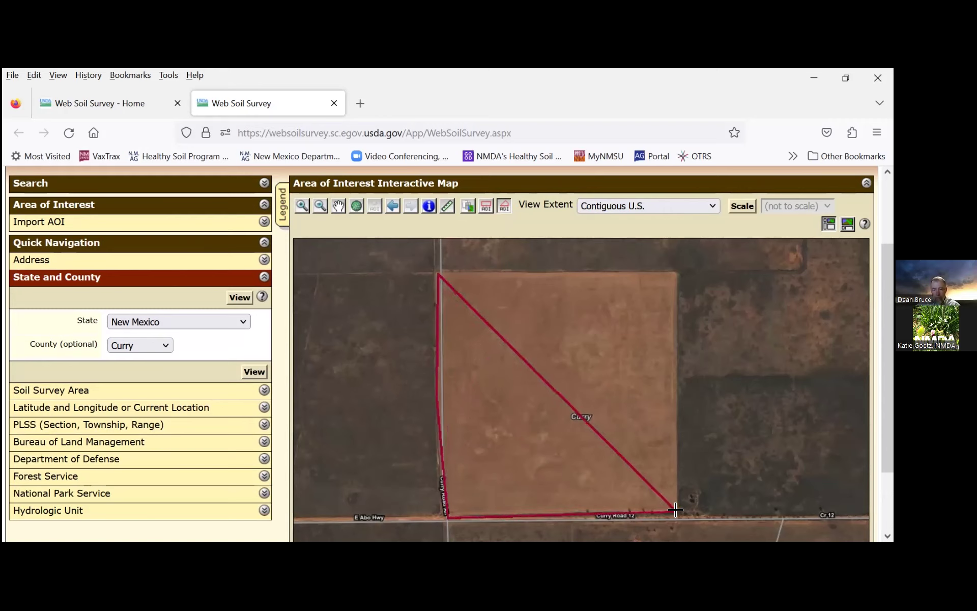
pyautogui.click(675, 510)
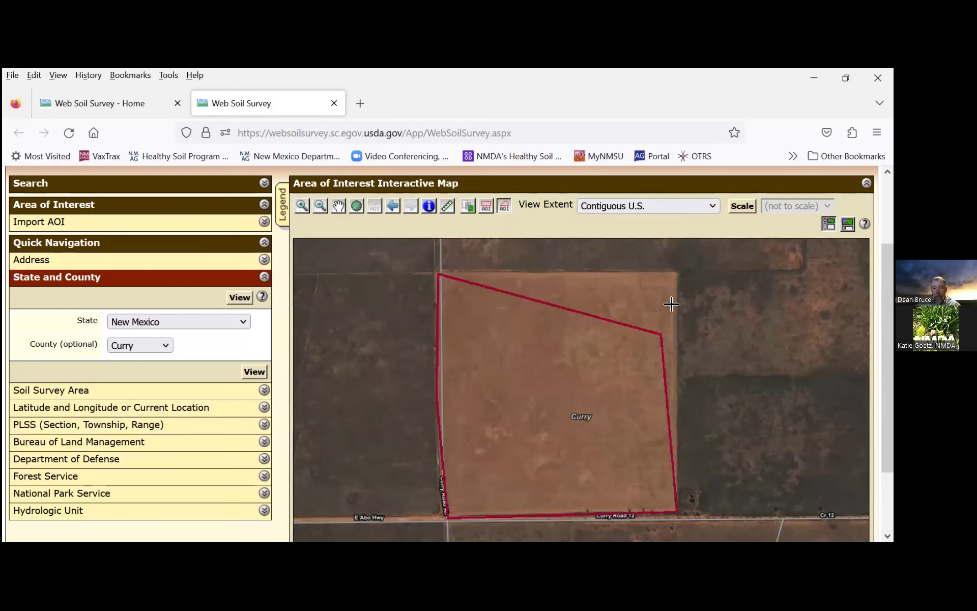
pyautogui.doubleClick(675, 270)
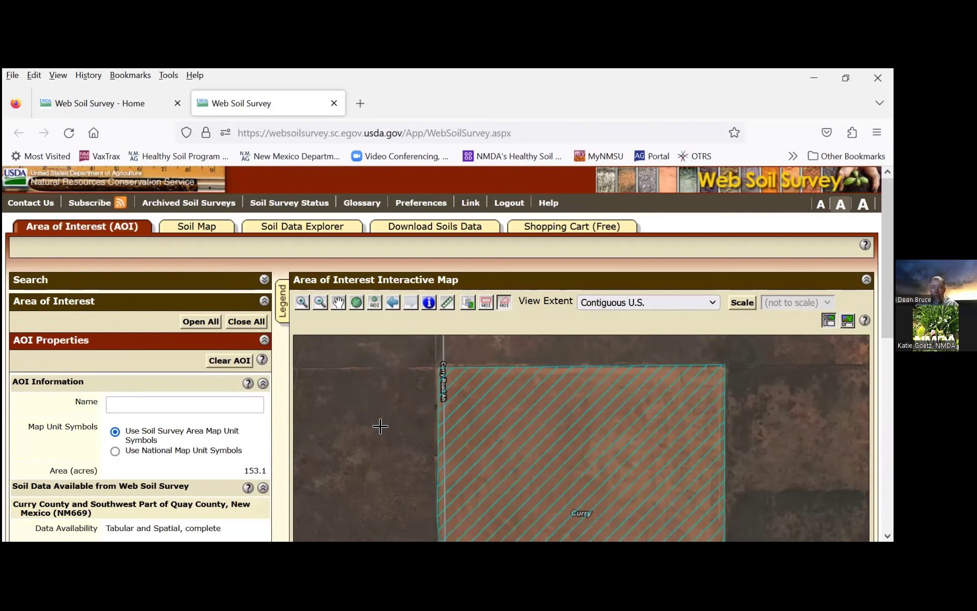
pyautogui.click(231, 361)
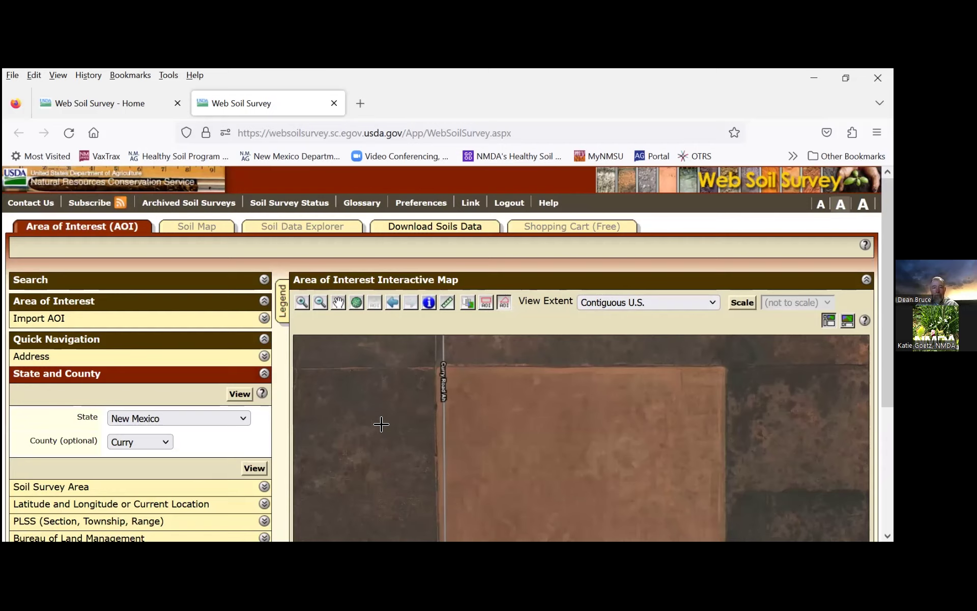
# Step: Outline an irregular polygon area of interest over the western part of the orange field and clear it again
pyautogui.scroll(-2, 746, 362)
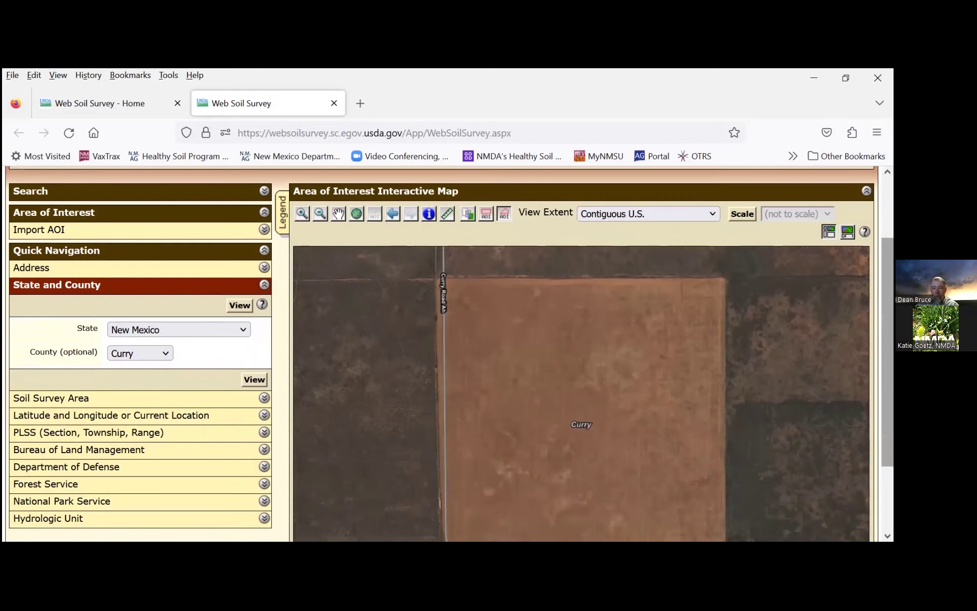
pyautogui.scroll(-2, 580, 356)
pyautogui.moveTo(888, 381); pyautogui.dragTo(888, 383)
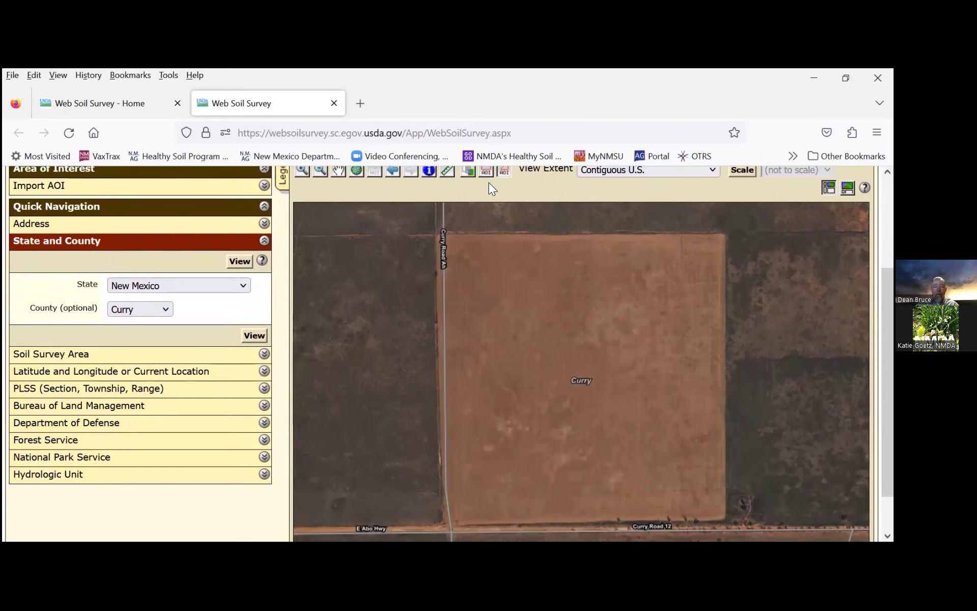
pyautogui.click(504, 172)
pyautogui.moveTo(438, 234); pyautogui.dragTo(438, 355)
pyautogui.click(447, 522)
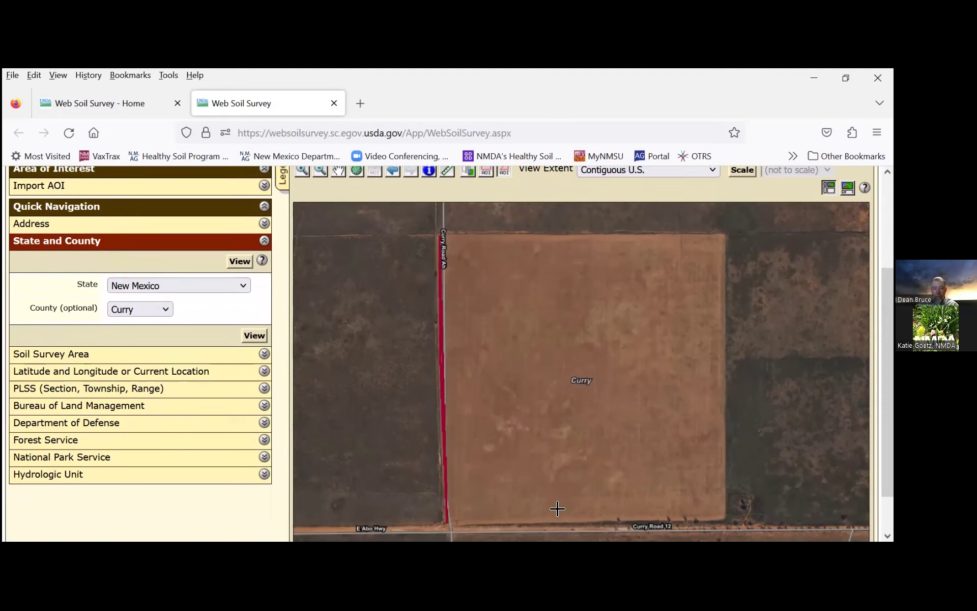
pyautogui.click(581, 519)
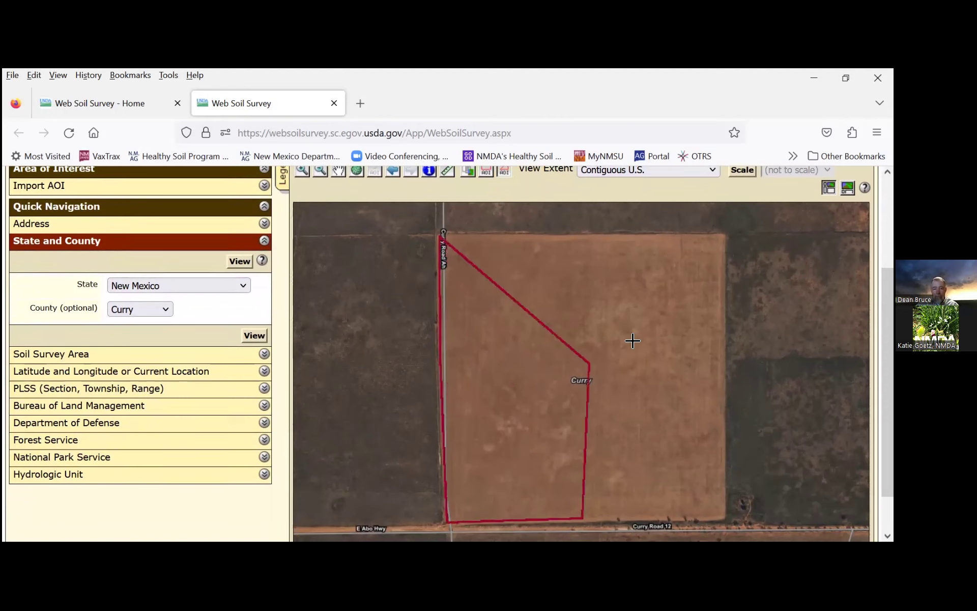
pyautogui.click(633, 341)
pyautogui.click(577, 260)
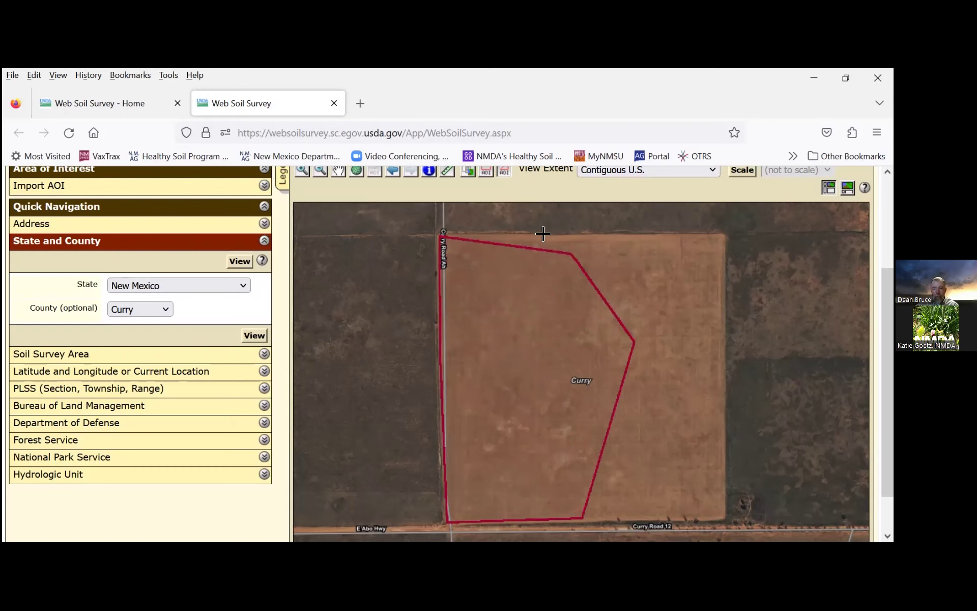
pyautogui.doubleClick(524, 223)
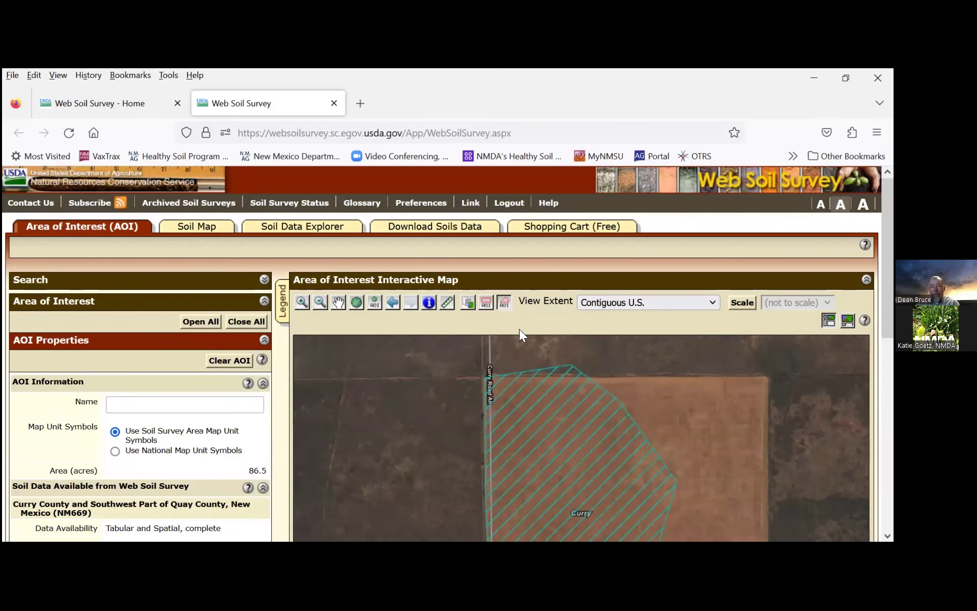
pyautogui.click(505, 304)
pyautogui.click(230, 361)
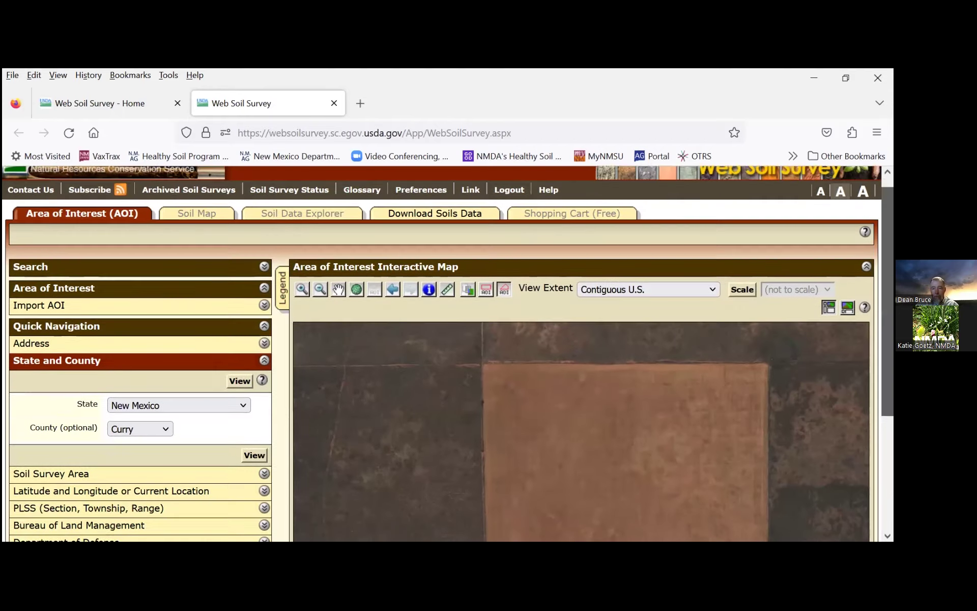
# Step: Reposition the map on the orange square field and define a polygon area of interest through its four corners
pyautogui.scroll(-5, 448, 356)
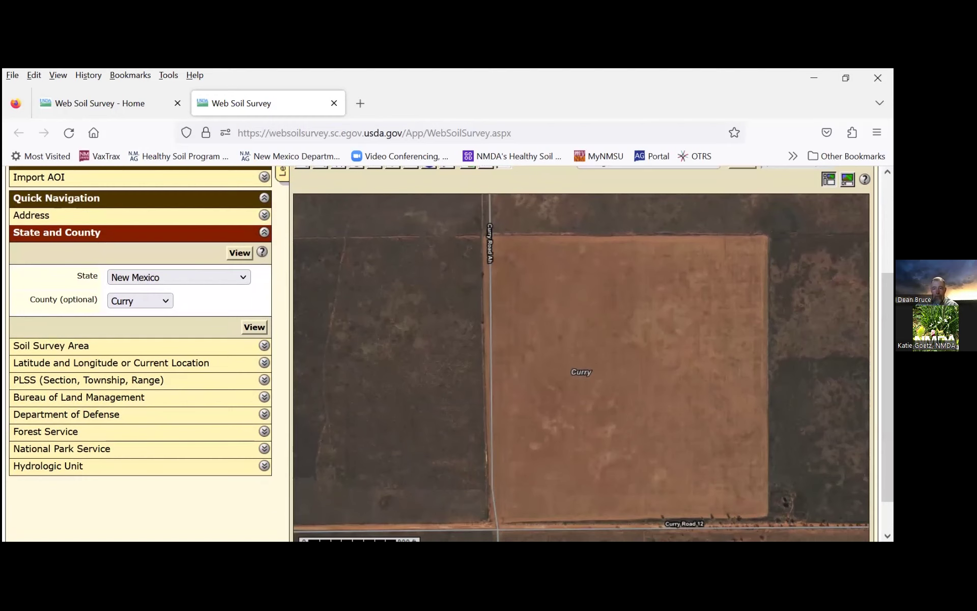
pyautogui.scroll(1, 487, 257)
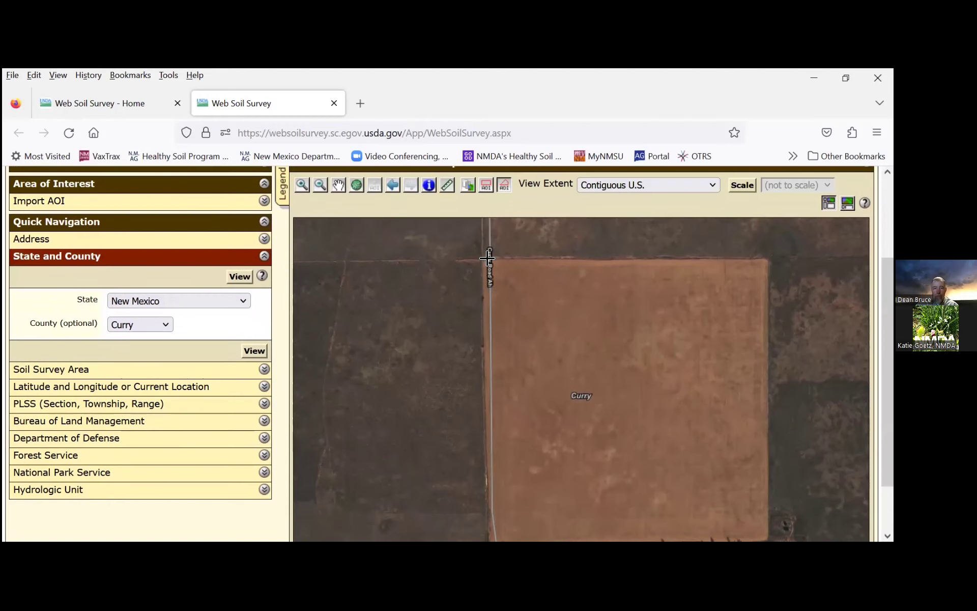
pyautogui.click(338, 184)
pyautogui.moveTo(418, 297); pyautogui.dragTo(345, 285)
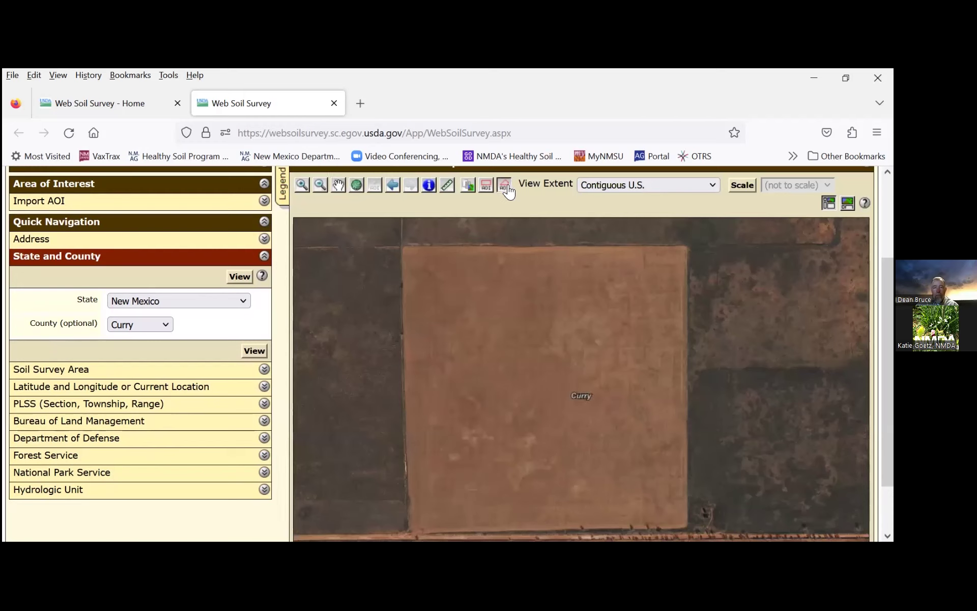
pyautogui.click(403, 248)
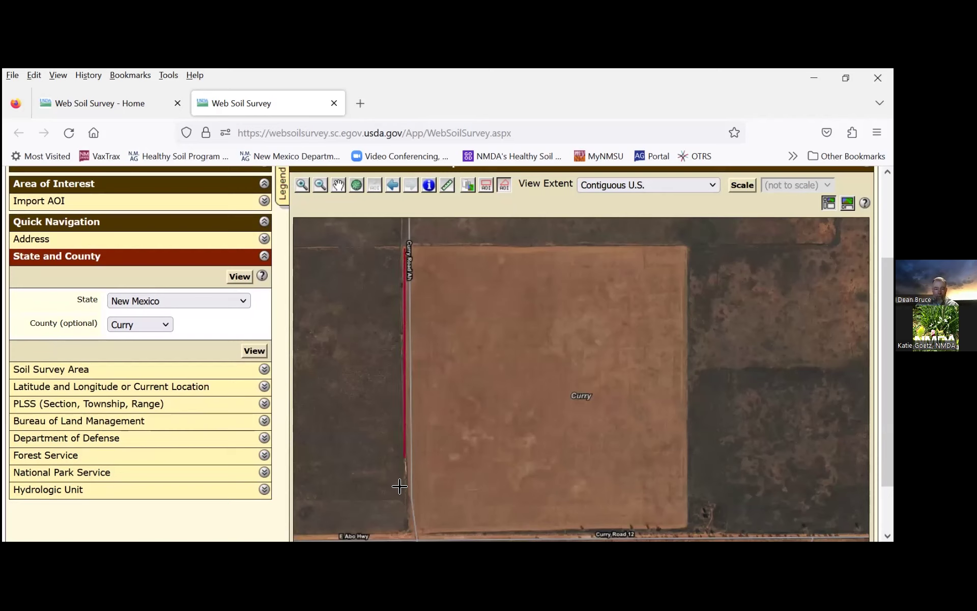
pyautogui.click(413, 530)
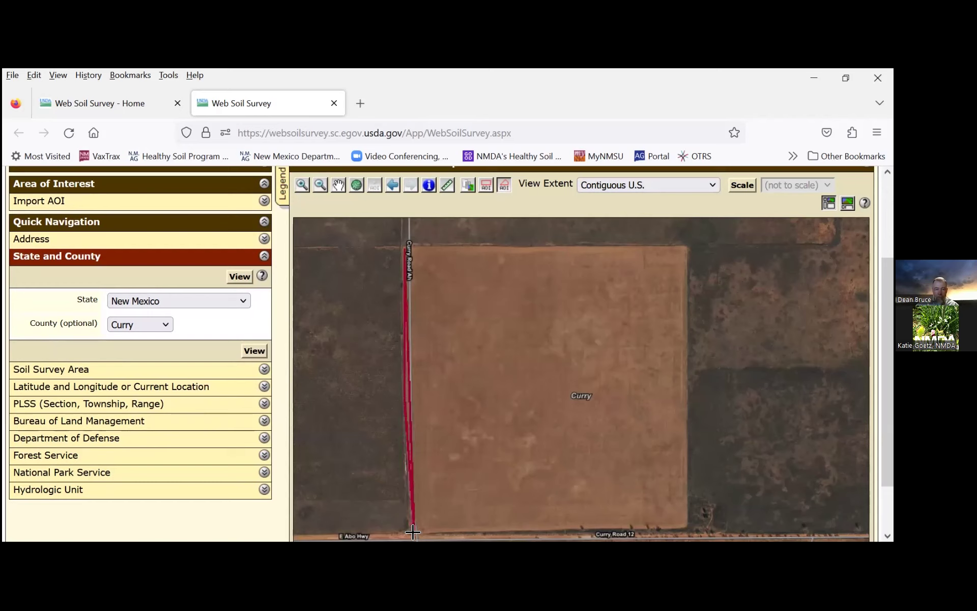
pyautogui.click(689, 524)
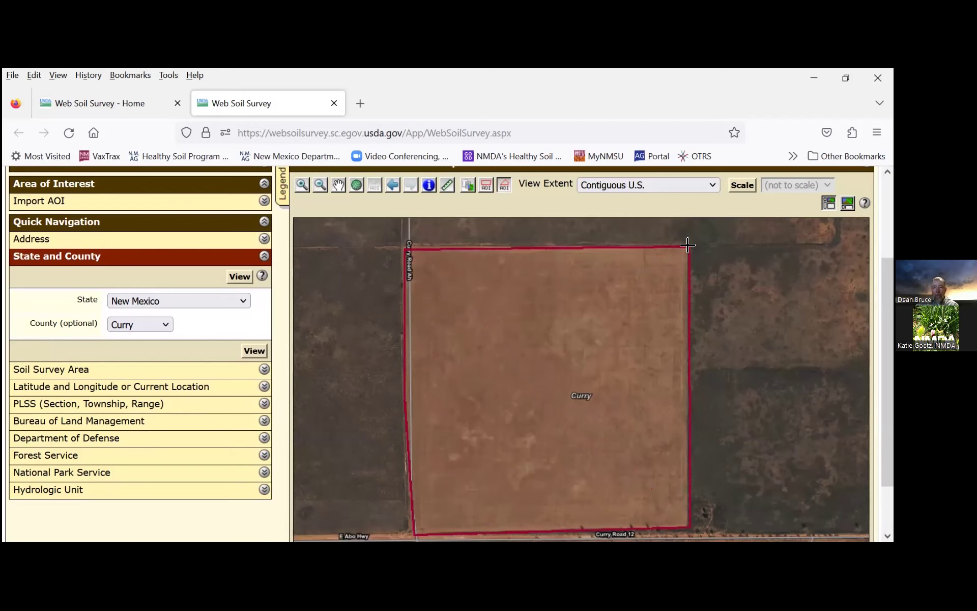
pyautogui.doubleClick(686, 246)
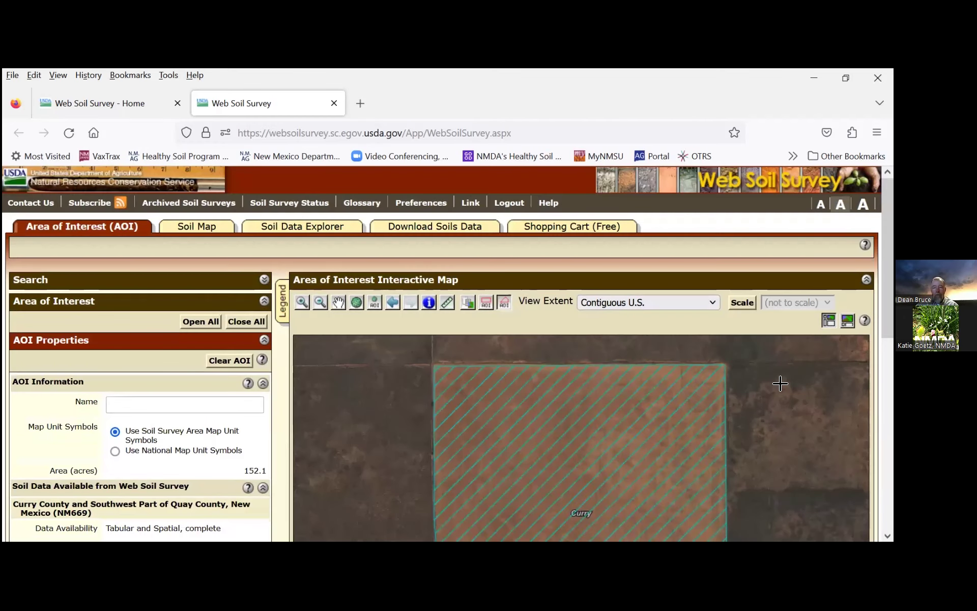
# Step: Name the area of interest "HSP Example"
pyautogui.scroll(-3, 889, 255)
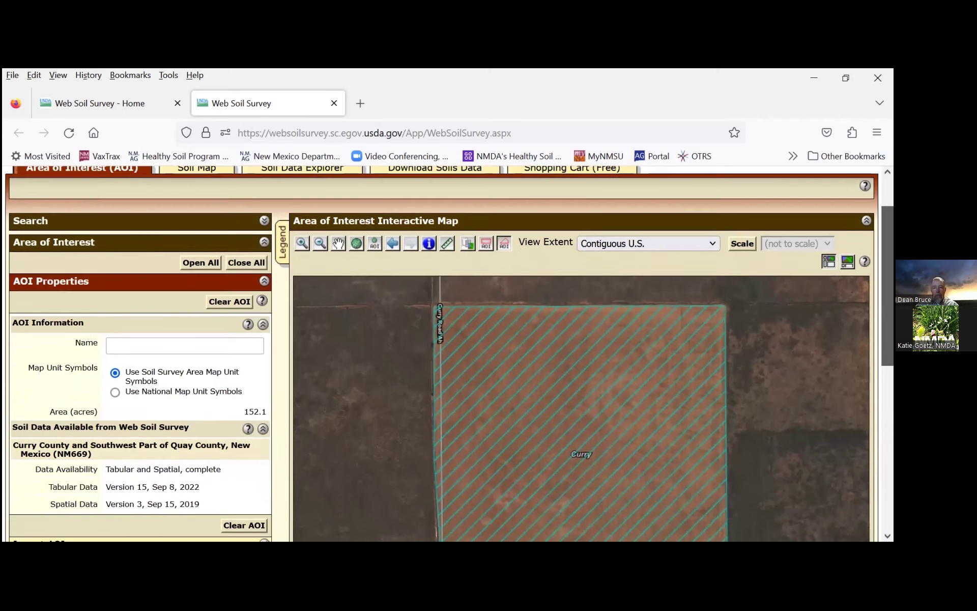
pyautogui.scroll(-2, 888, 306)
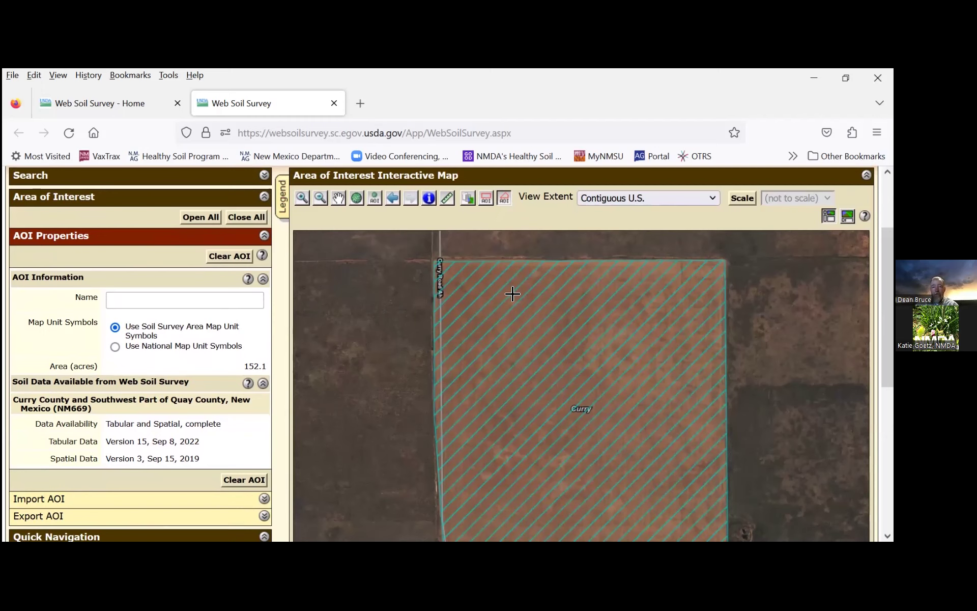
pyautogui.click(124, 302)
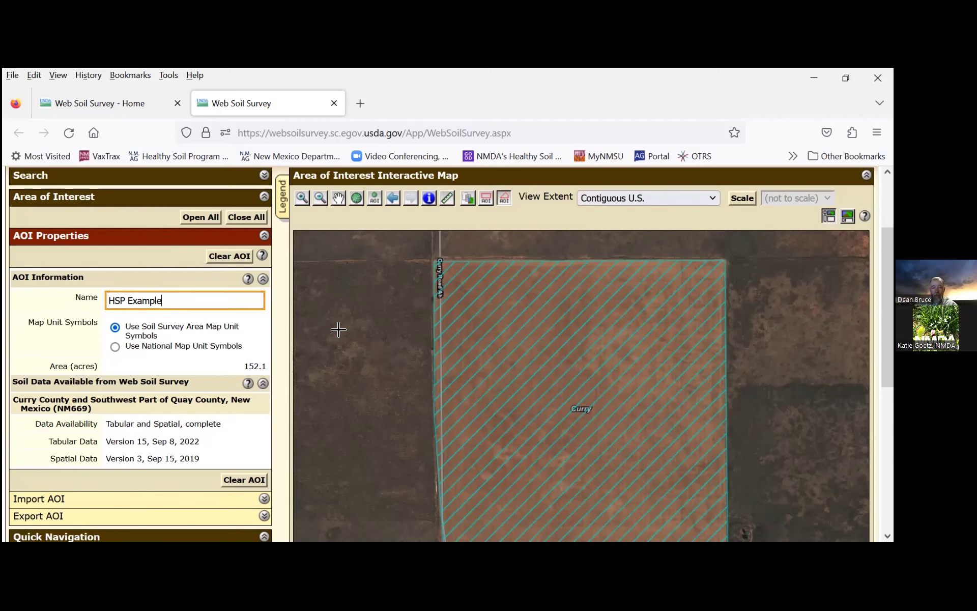
# Step: Open the free shopping cart and use the area of interest name as the soil report's subtitle
pyautogui.scroll(3, 338, 330)
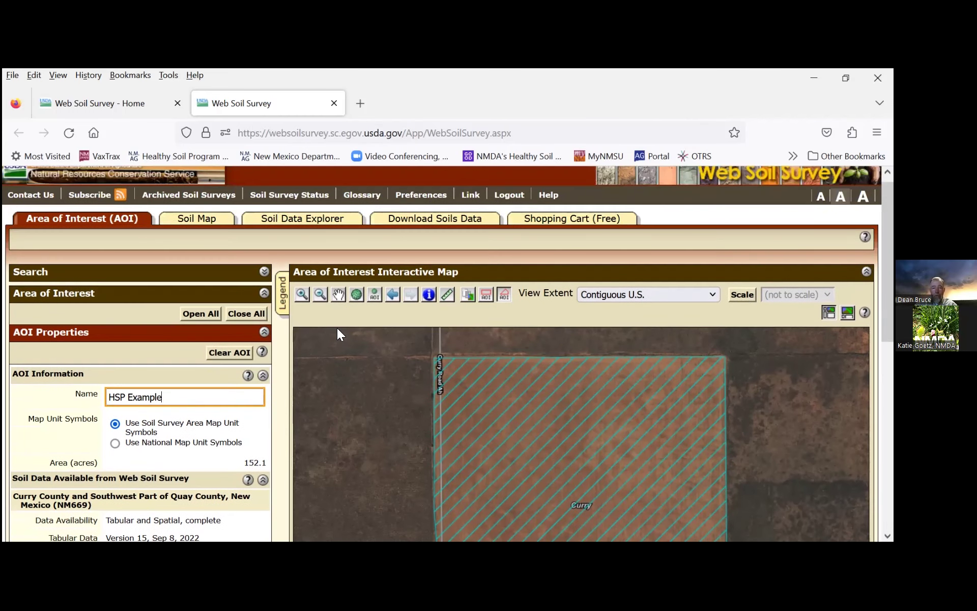
pyautogui.click(566, 229)
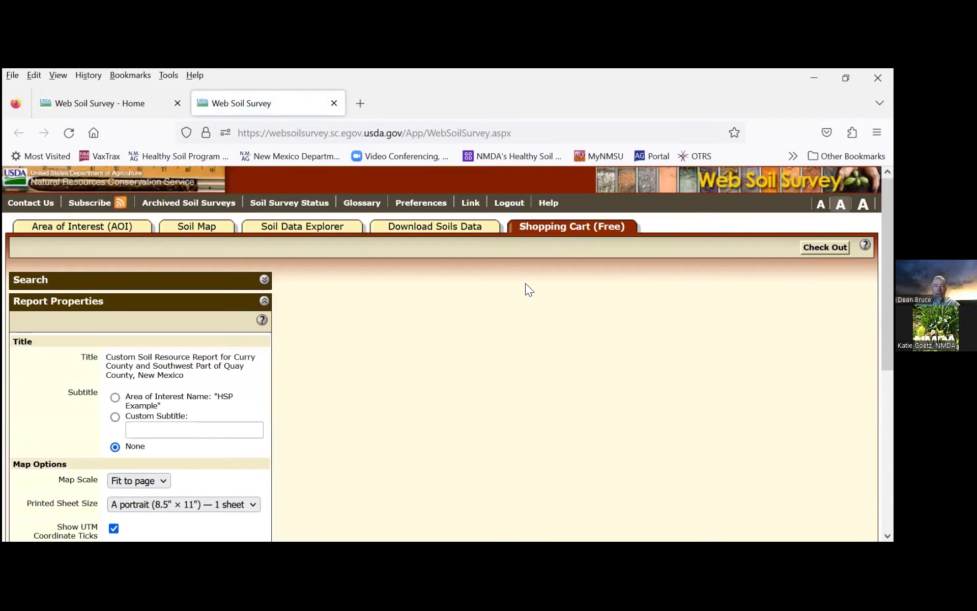
pyautogui.scroll(-3, 273, 425)
pyautogui.scroll(2, 274, 430)
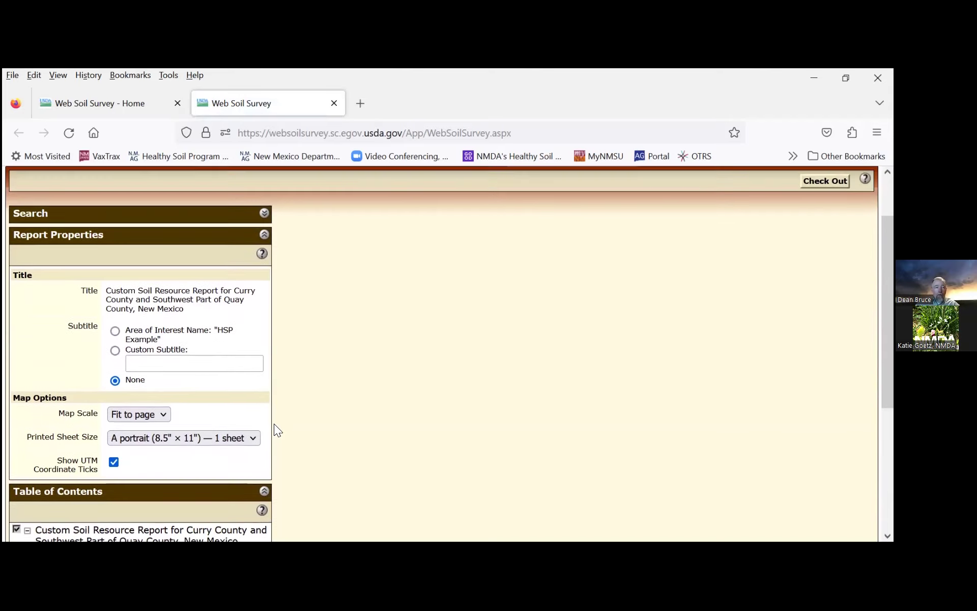
pyautogui.scroll(1, 277, 430)
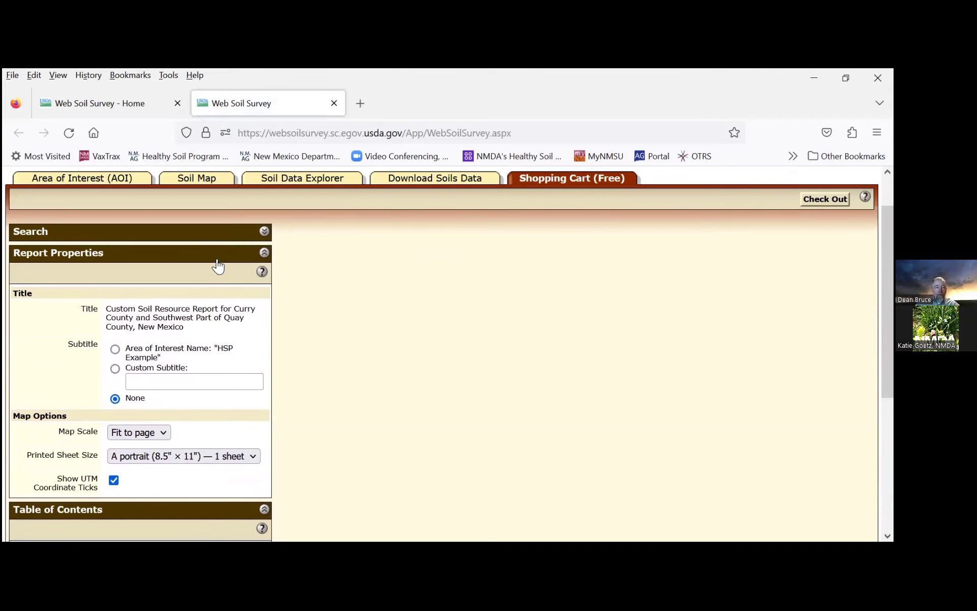
pyautogui.click(115, 350)
pyautogui.scroll(1, 216, 350)
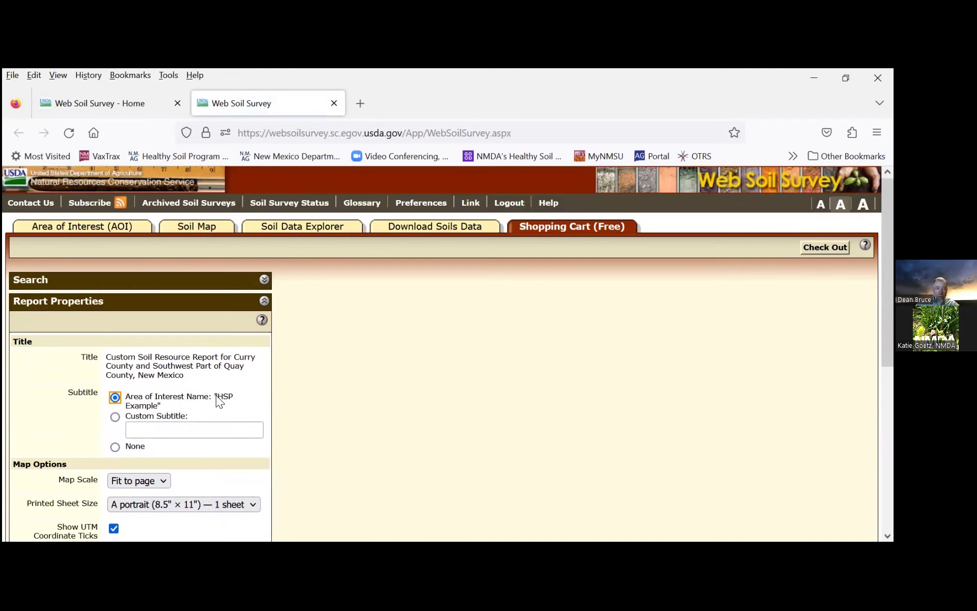
# Step: Exclude the "How Soil Surveys Are Made" and "References" sections from the report's table of contents
pyautogui.scroll(-1, 300, 396)
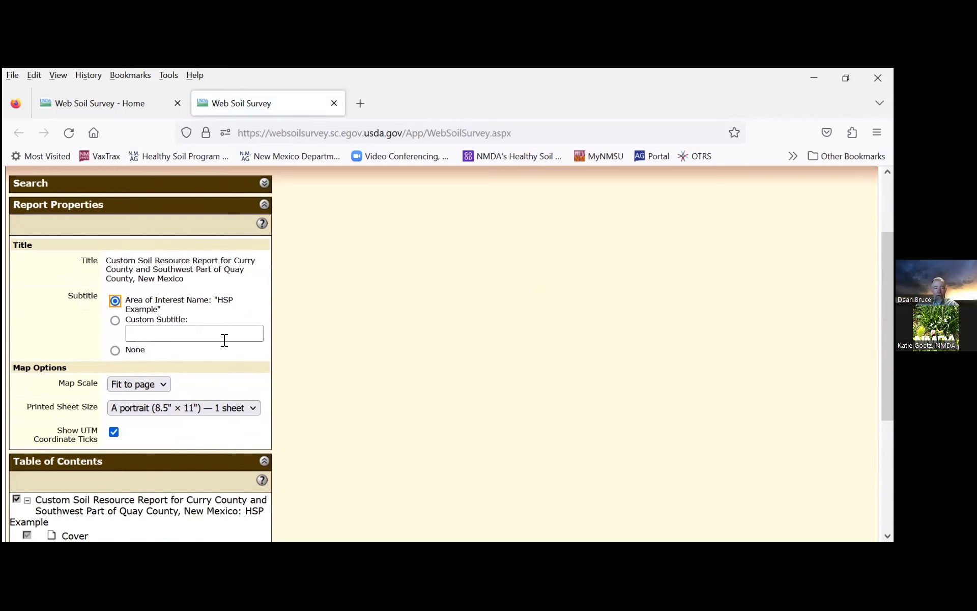
pyautogui.scroll(-3, 298, 350)
pyautogui.scroll(-1, 299, 350)
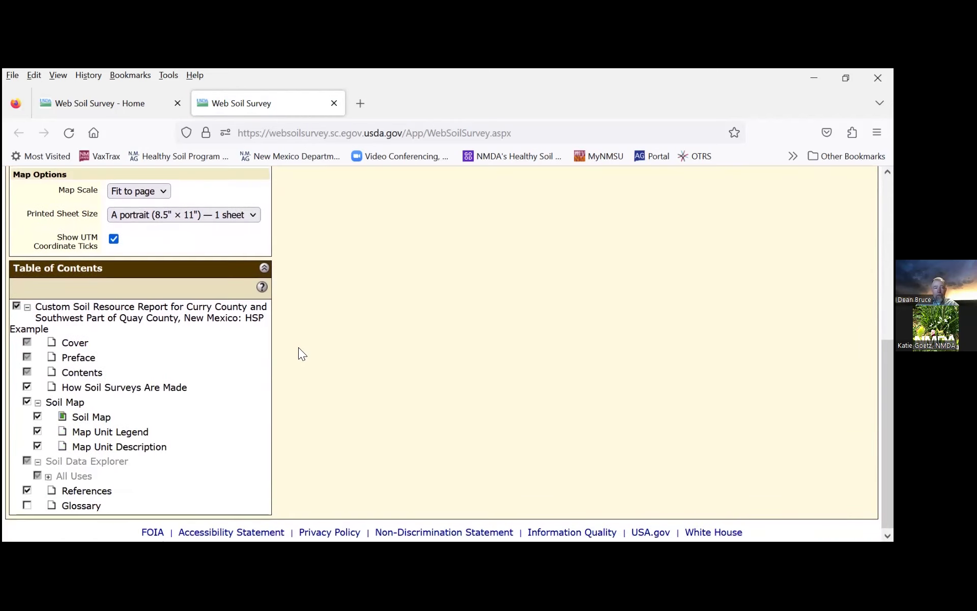
pyautogui.scroll(-1, 302, 353)
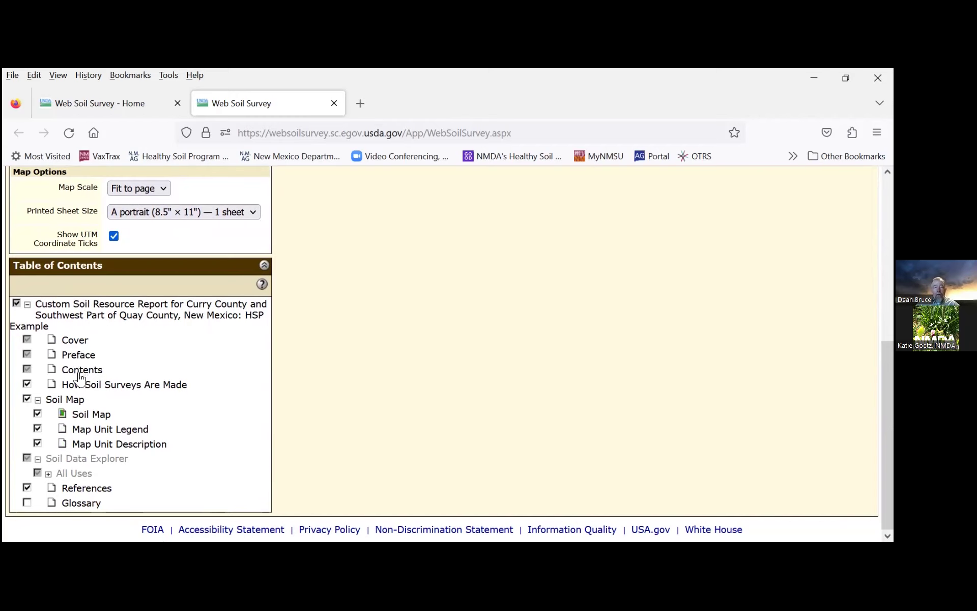
pyautogui.click(27, 386)
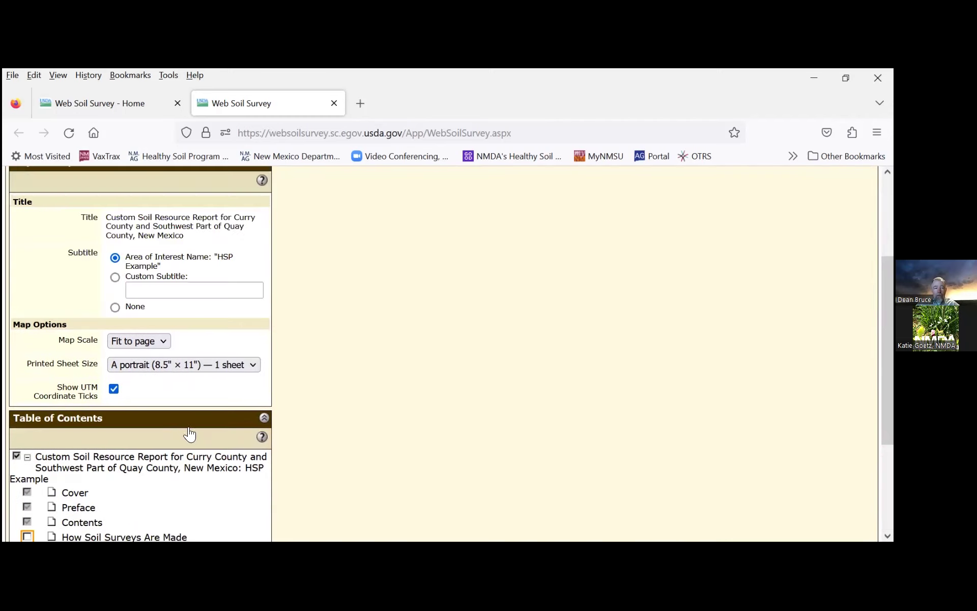
pyautogui.scroll(-3, 188, 428)
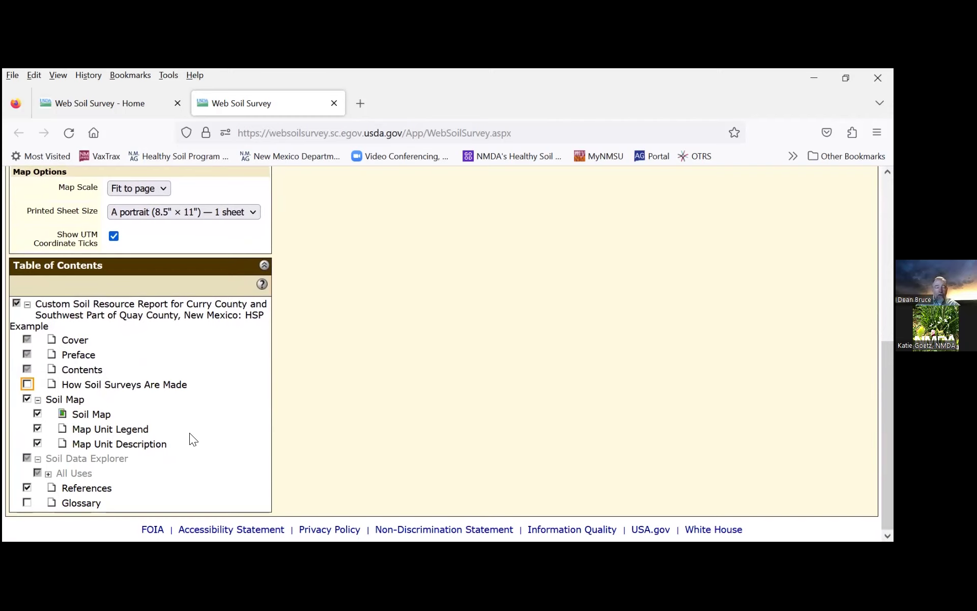
pyautogui.click(27, 488)
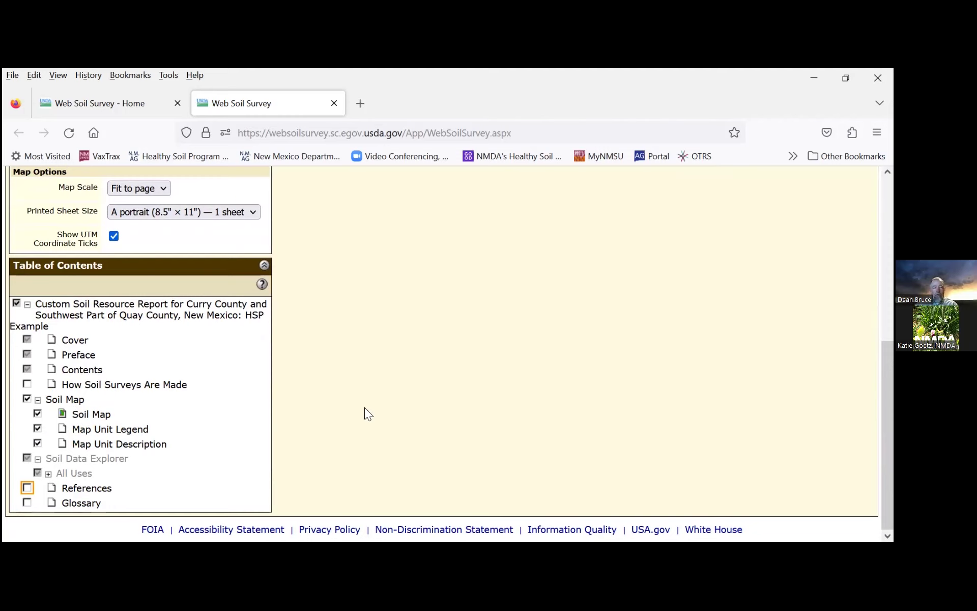
# Step: Check out the custom soil resource report with the "Get now" delivery method
pyautogui.scroll(5, 365, 406)
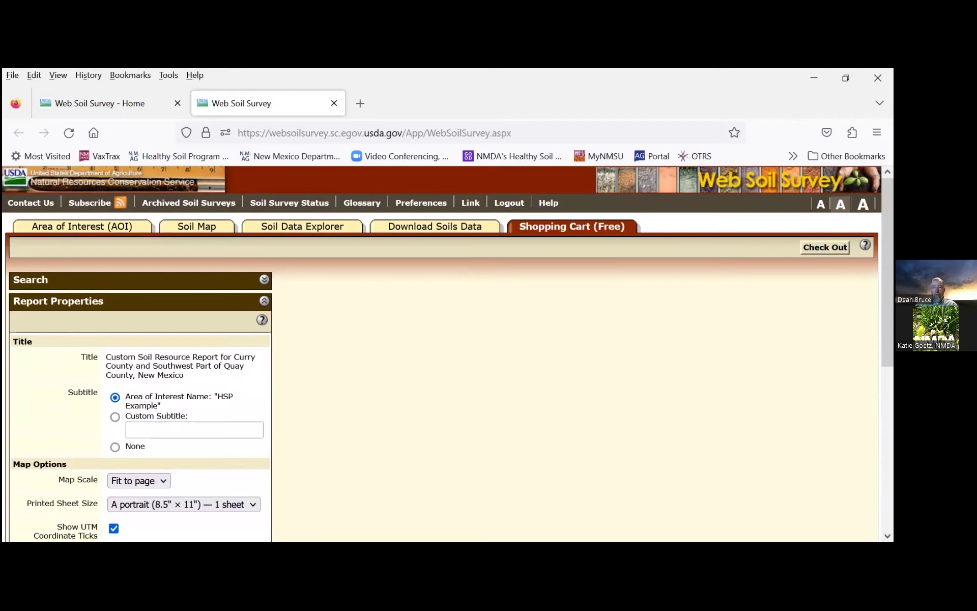
pyautogui.click(825, 247)
pyautogui.scroll(-5, 824, 247)
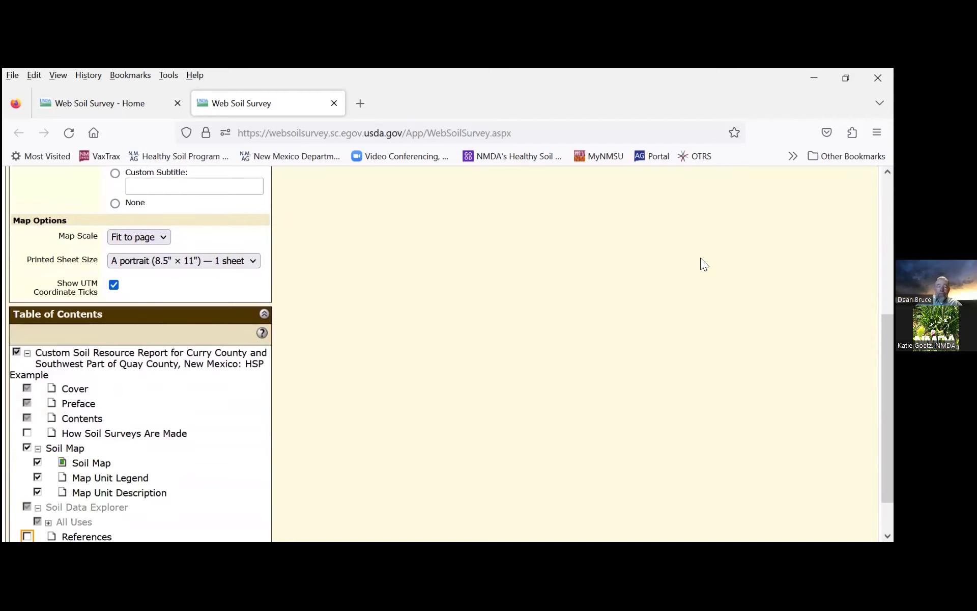
pyautogui.scroll(4, 730, 246)
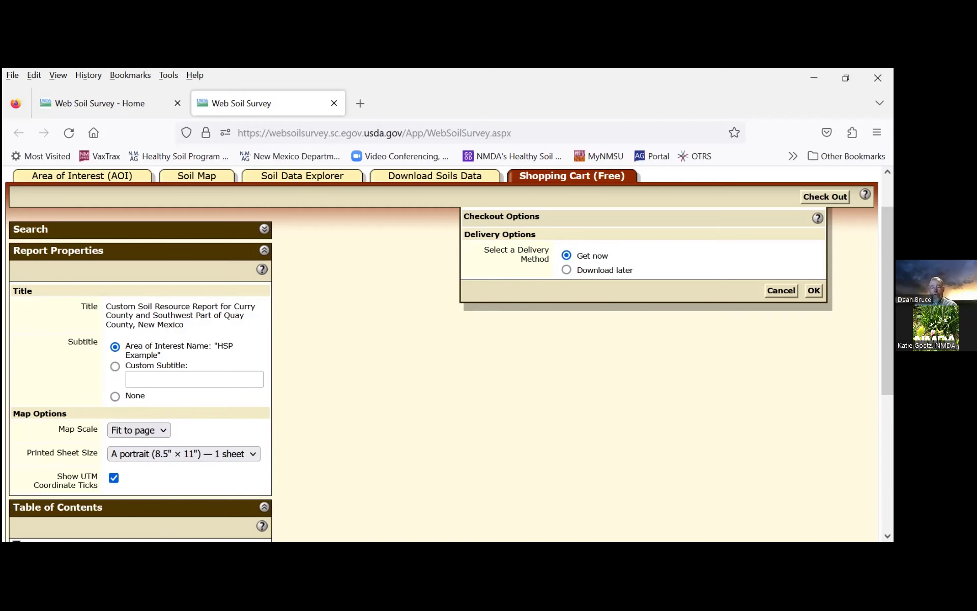
pyautogui.click(814, 290)
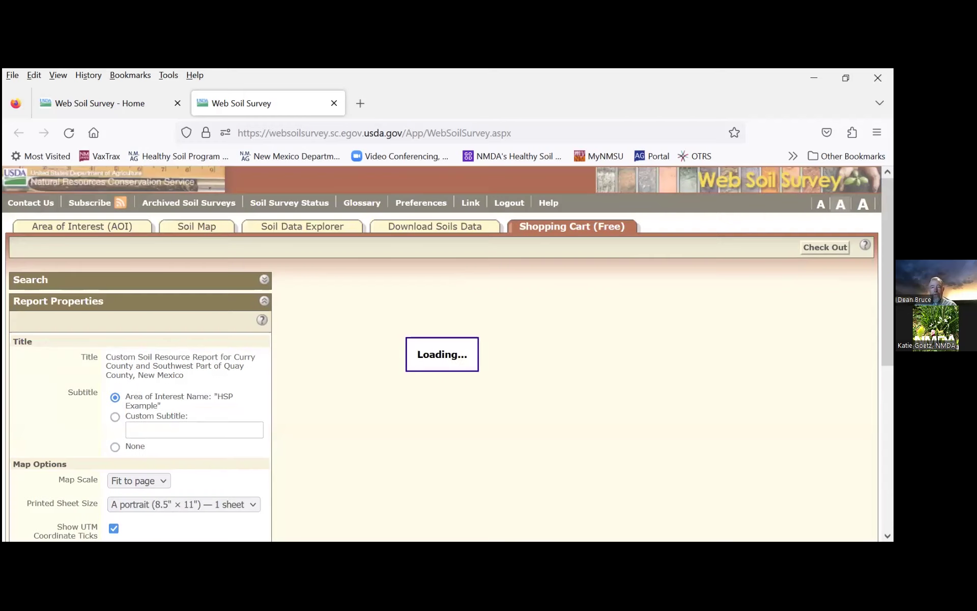
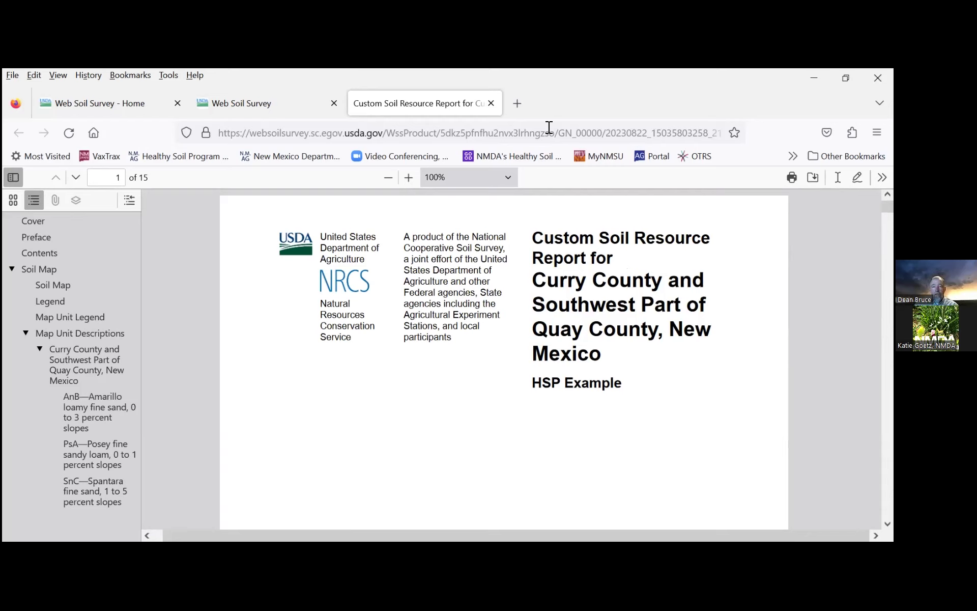
# Step: Return to the report settings in Web Soil Survey and close the generated soil report
pyautogui.click(319, 105)
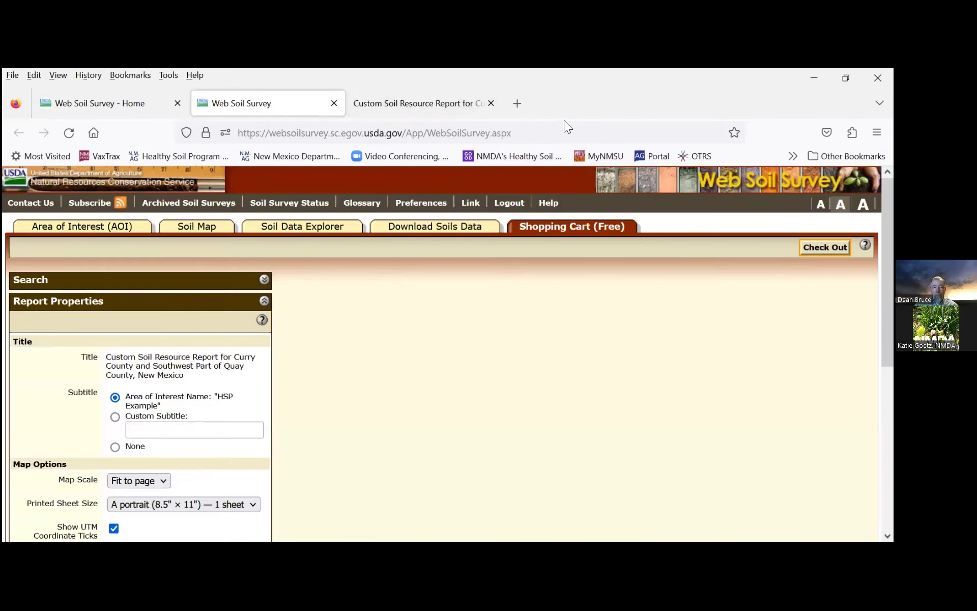
pyautogui.click(490, 102)
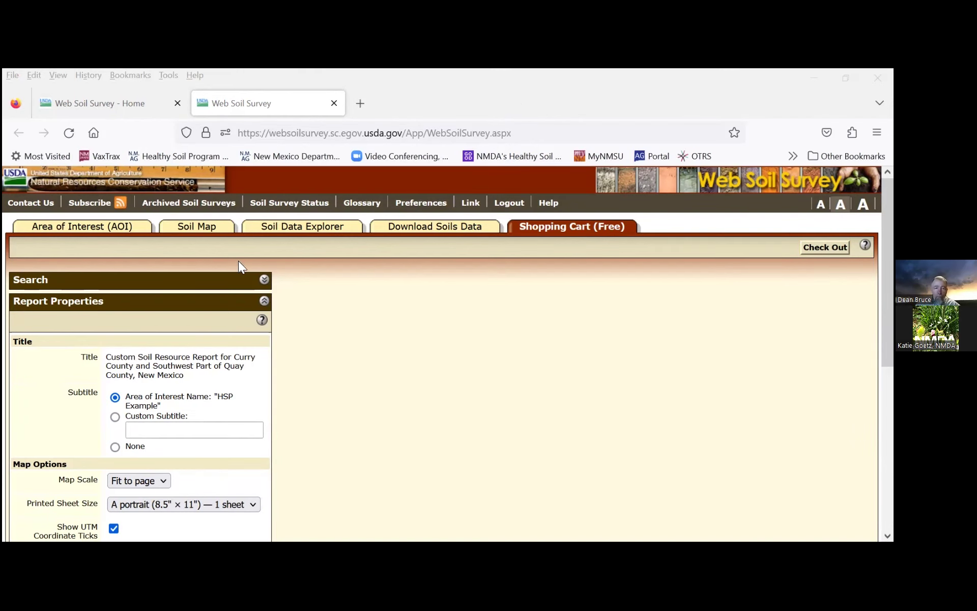
# Step: Return to the area of interest's properties and rename the area of interest as "HSP Example Ranch"
pyautogui.click(201, 229)
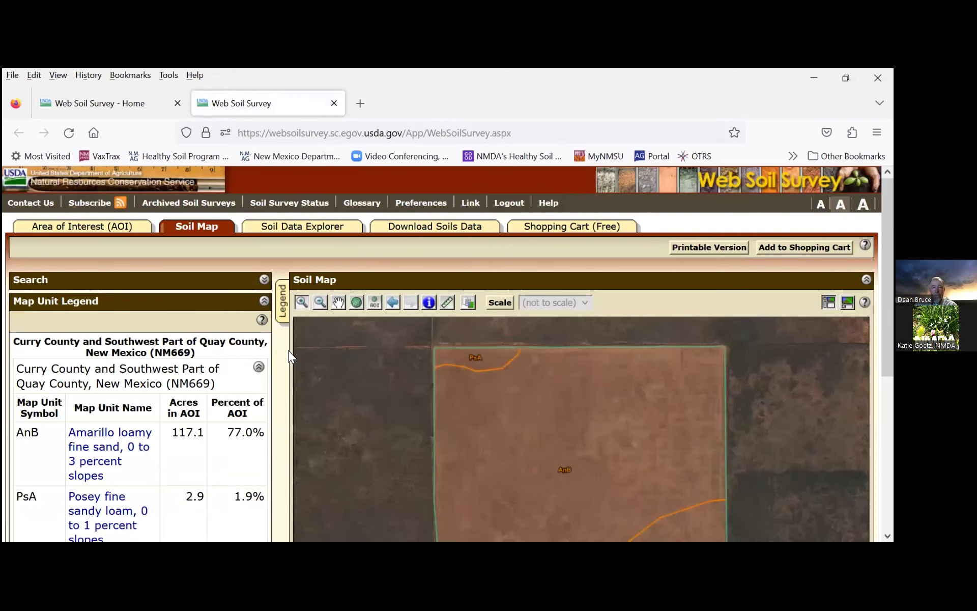
pyautogui.click(81, 232)
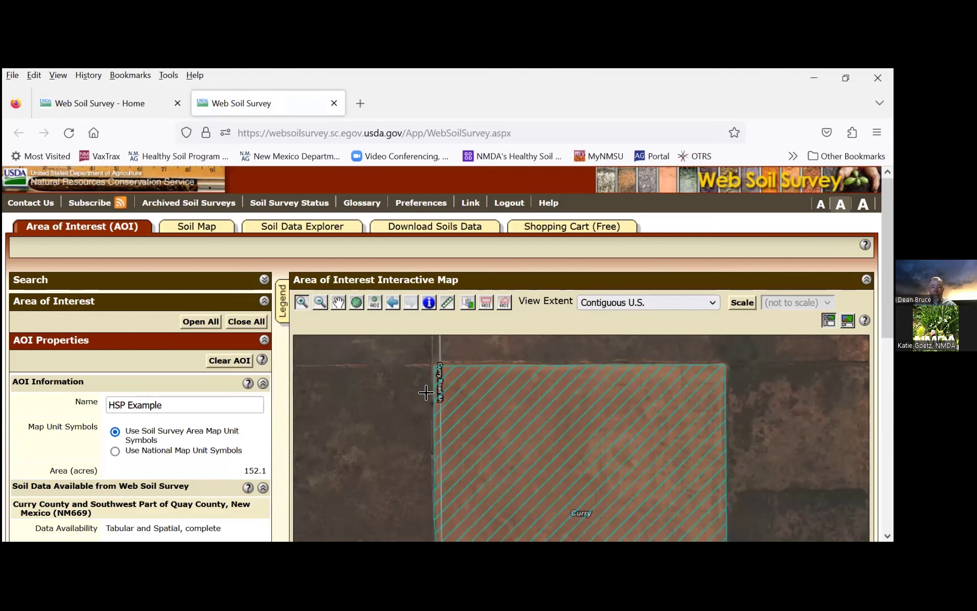
pyautogui.scroll(-3, 425, 392)
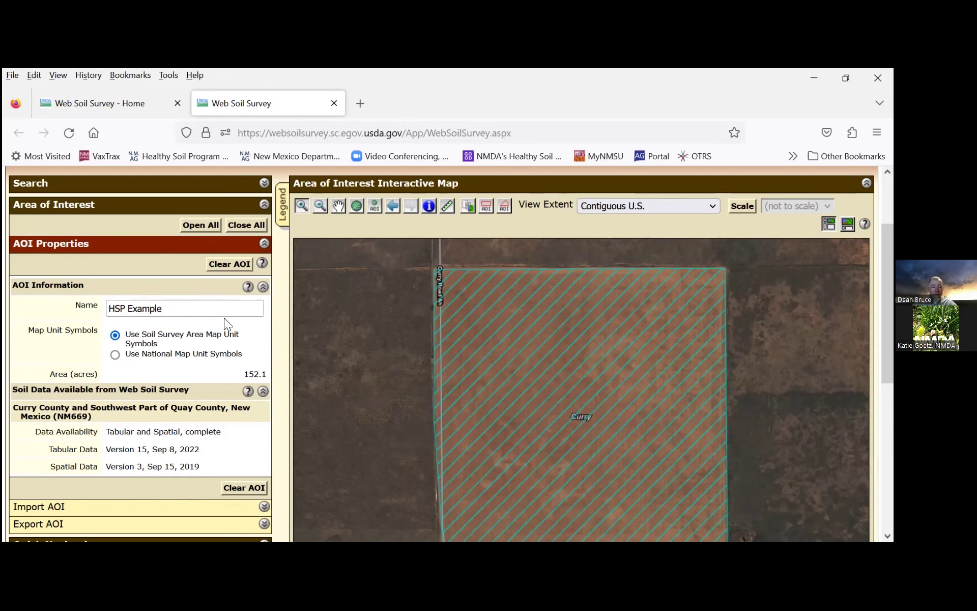
pyautogui.moveTo(173, 308); pyautogui.dragTo(105, 309)
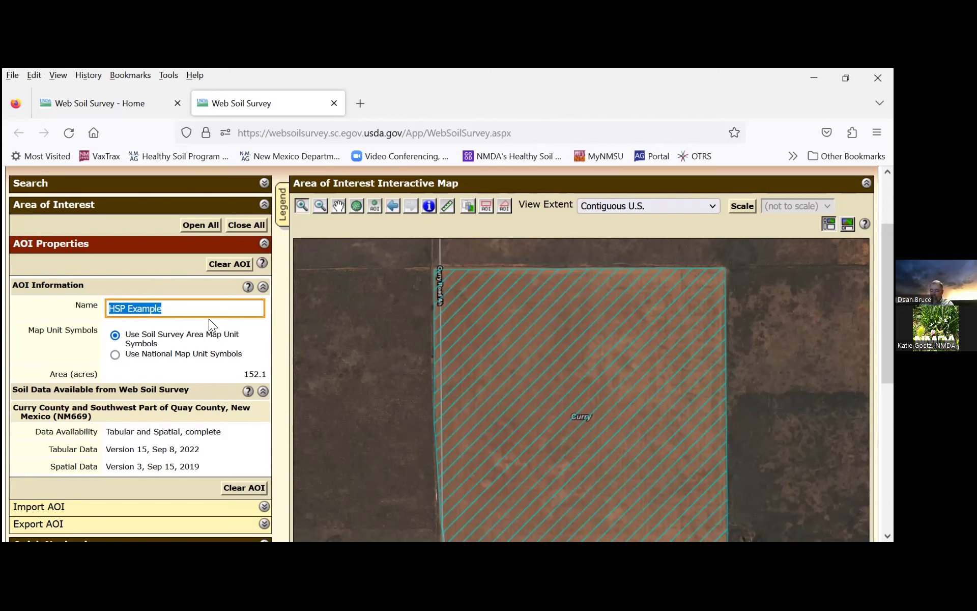
pyautogui.write('HSP Example TR')
pyautogui.press('BackSpace')
pyautogui.press('BackSpace')
pyautogui.write('Ranch')
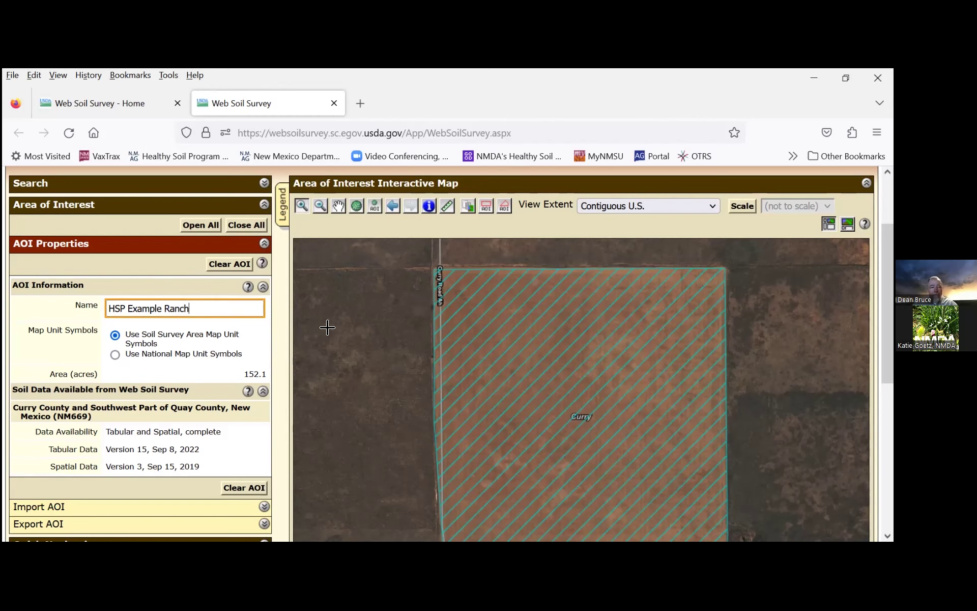
# Step: Open the NRCS Ecological Site Name rating under Land Classifications in the Soil Data Explorer's suitabilities and limitations
pyautogui.scroll(3, 326, 324)
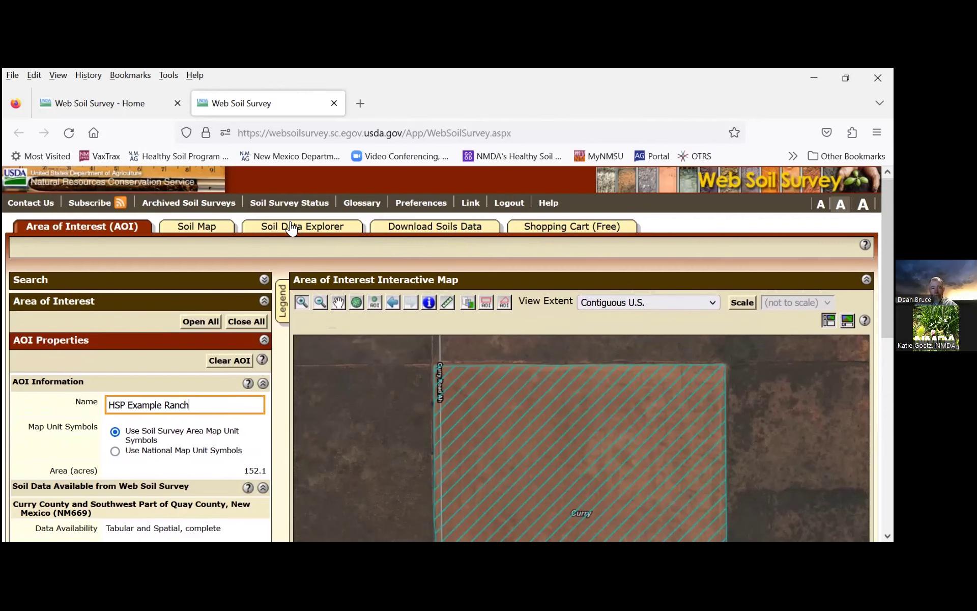
pyautogui.click(310, 226)
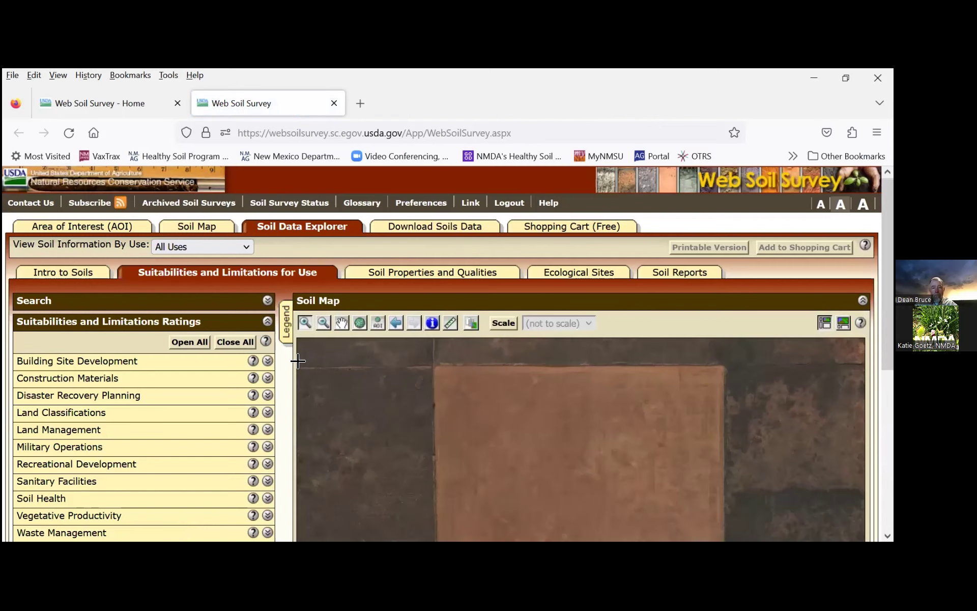
pyautogui.scroll(-3, 283, 387)
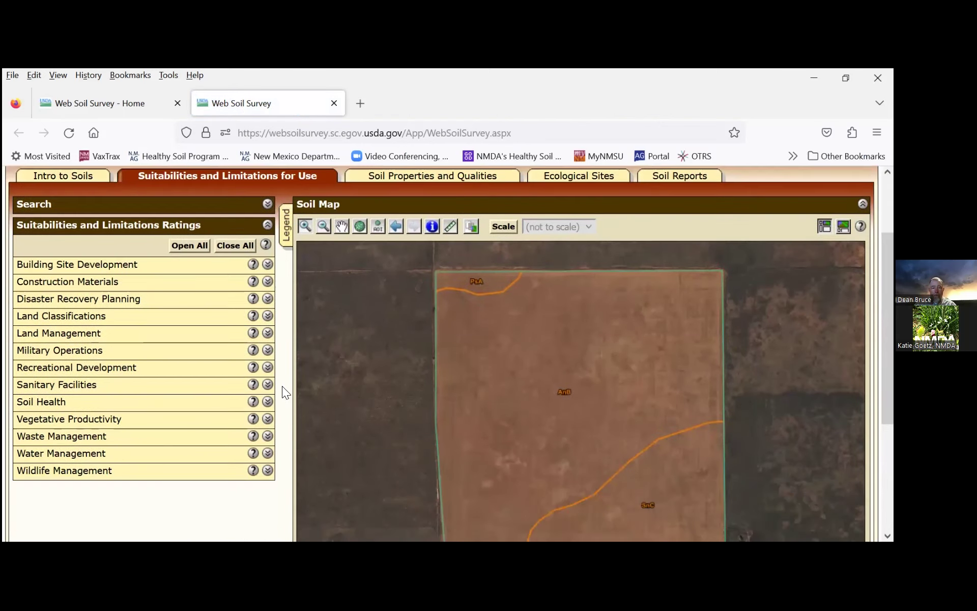
pyautogui.scroll(-1, 282, 386)
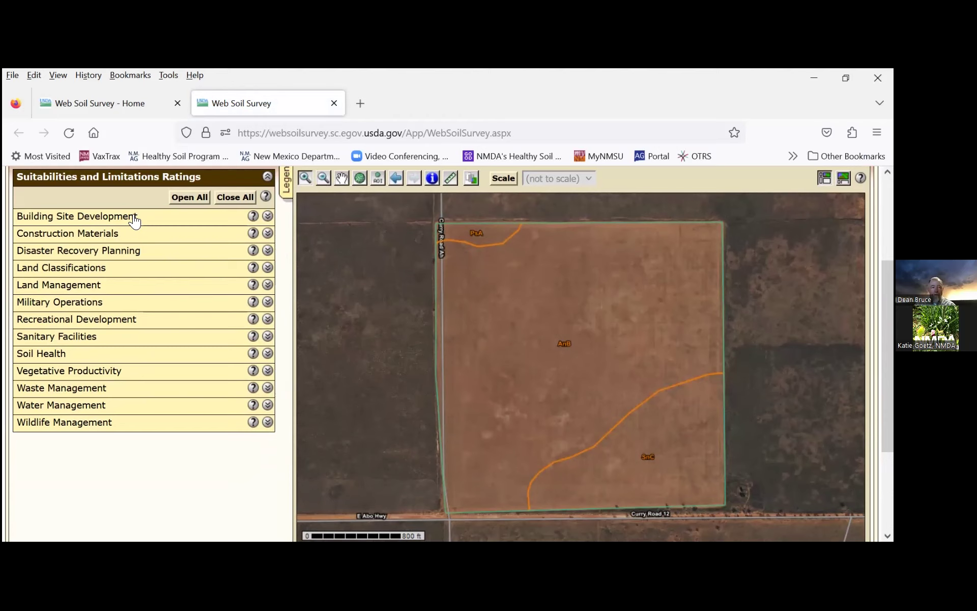
pyautogui.click(267, 269)
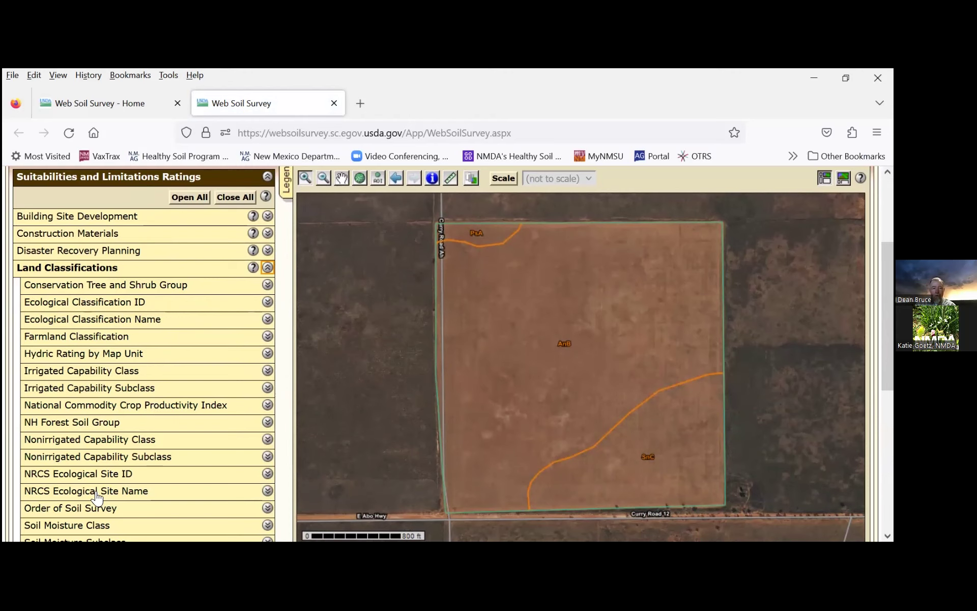
pyautogui.click(267, 491)
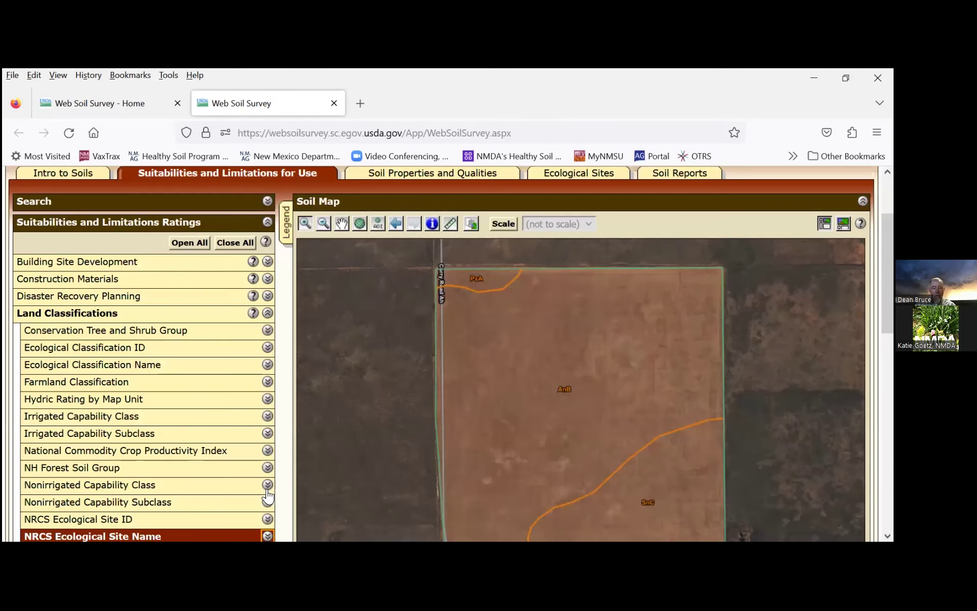
# Step: Generate the NRCS Ecological Site Name rating with its detailed description included and review the rating map and summary table
pyautogui.scroll(-3, 255, 488)
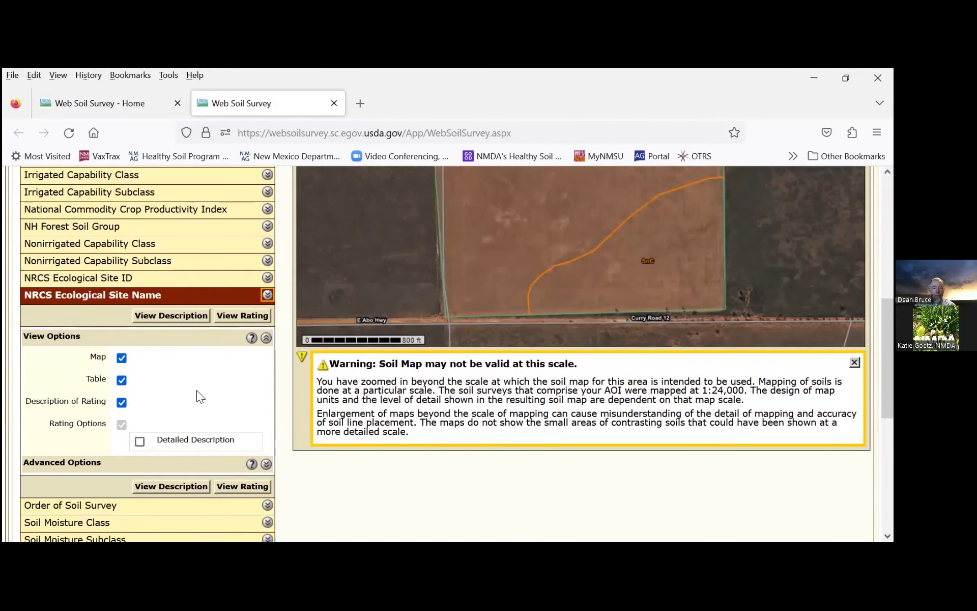
pyautogui.click(140, 442)
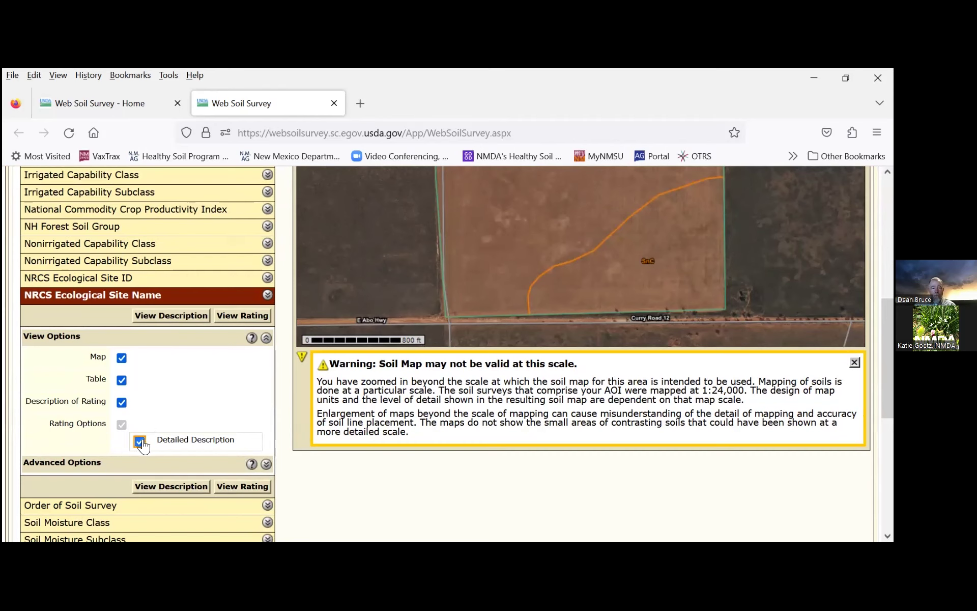
pyautogui.click(240, 486)
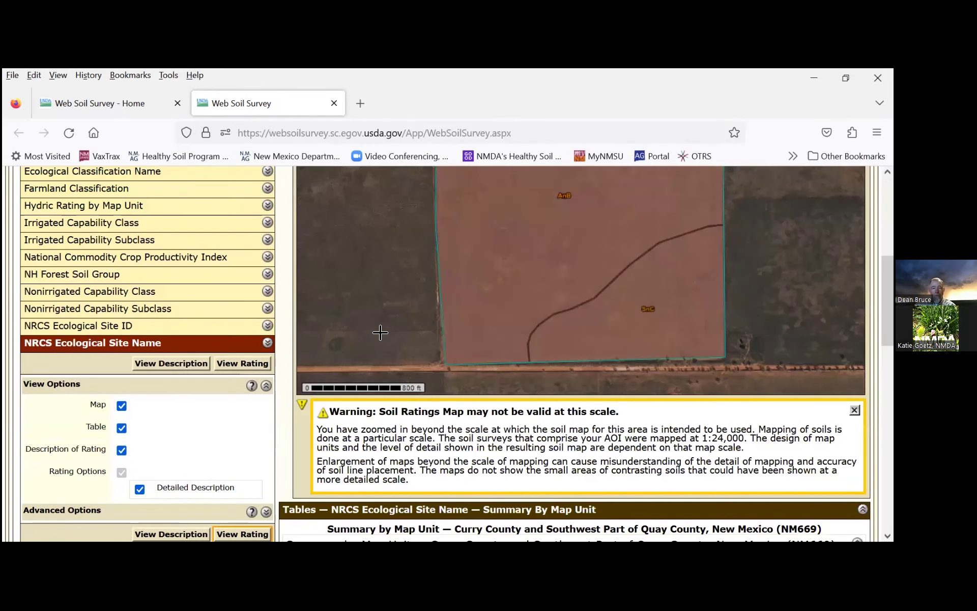
pyautogui.scroll(1, 400, 318)
pyautogui.scroll(3, 399, 319)
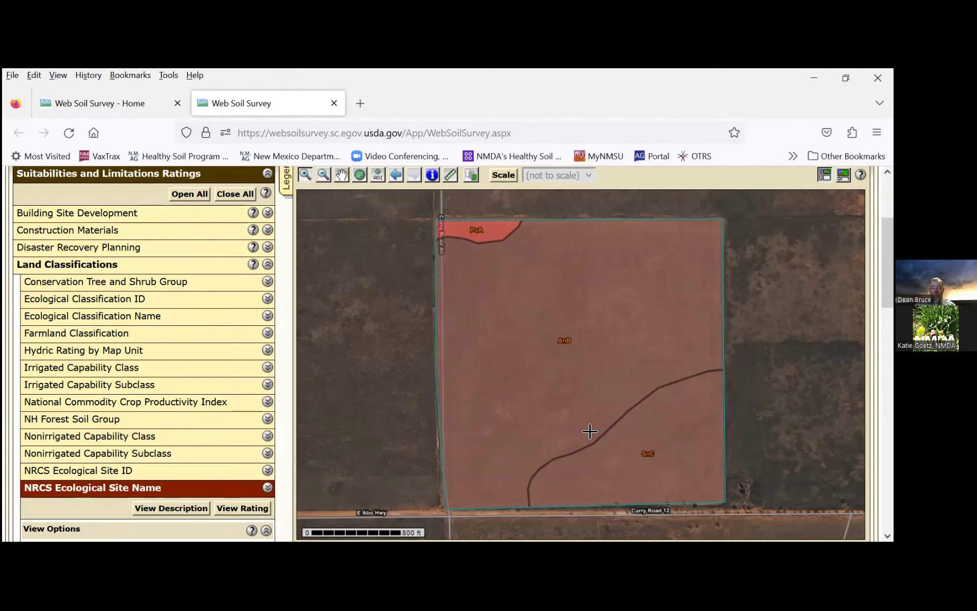
pyautogui.scroll(-7, 387, 333)
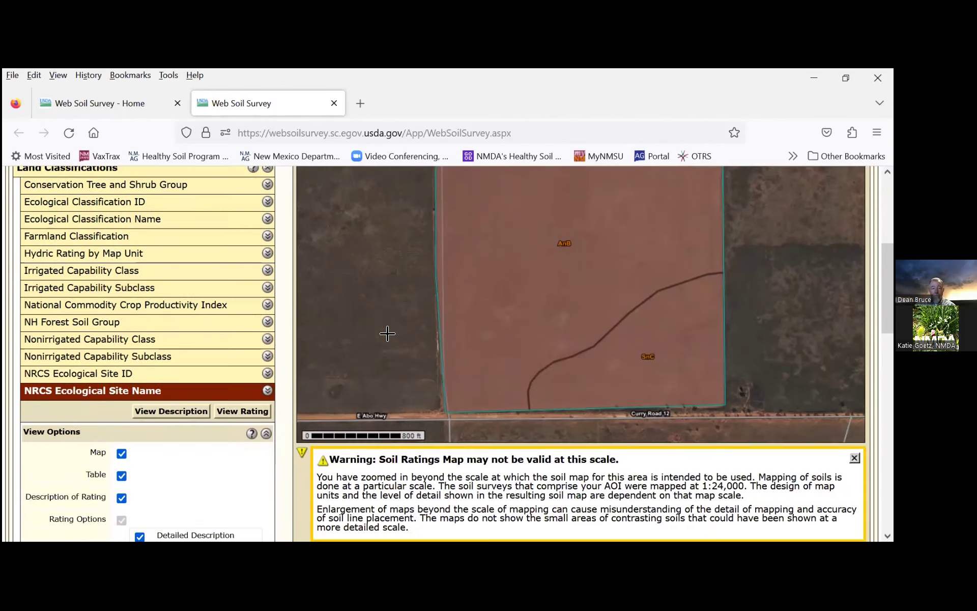
pyautogui.scroll(-2, 388, 333)
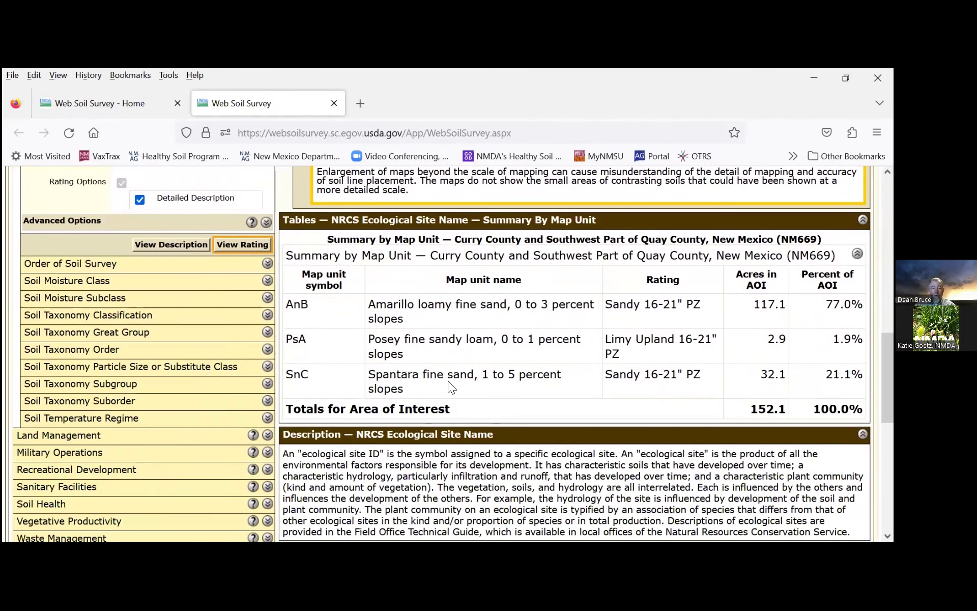
pyautogui.scroll(1, 447, 390)
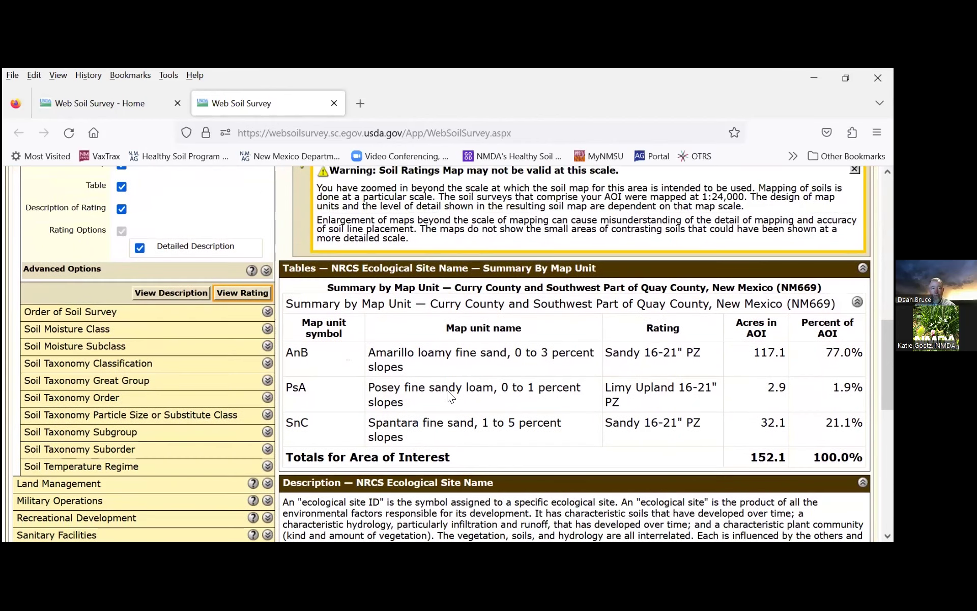
# Step: Add the NRCS Ecological Site Name rating to the shopping cart with the subtitle "HSP Example Ranch"
pyautogui.scroll(7, 447, 390)
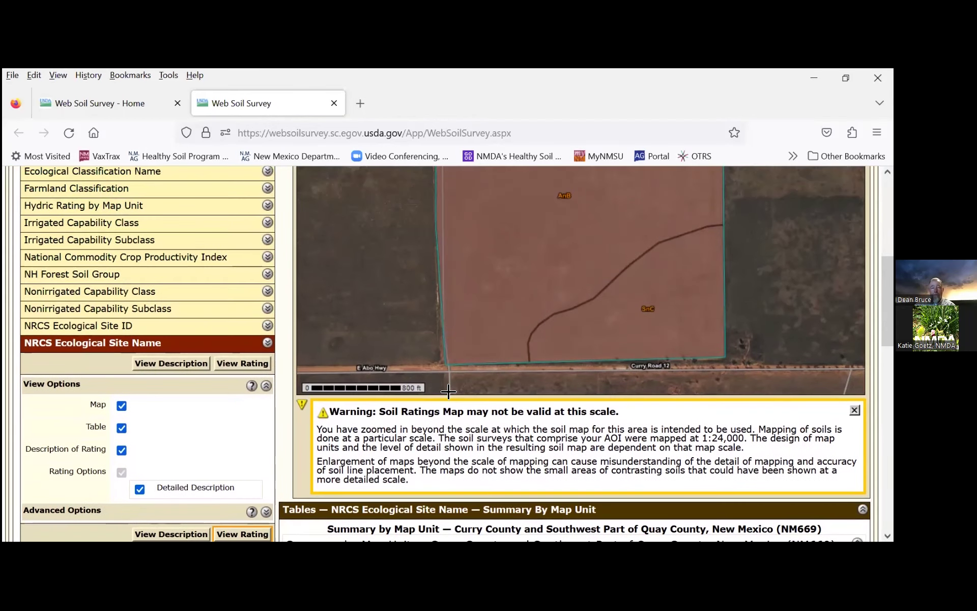
pyautogui.scroll(2, 448, 392)
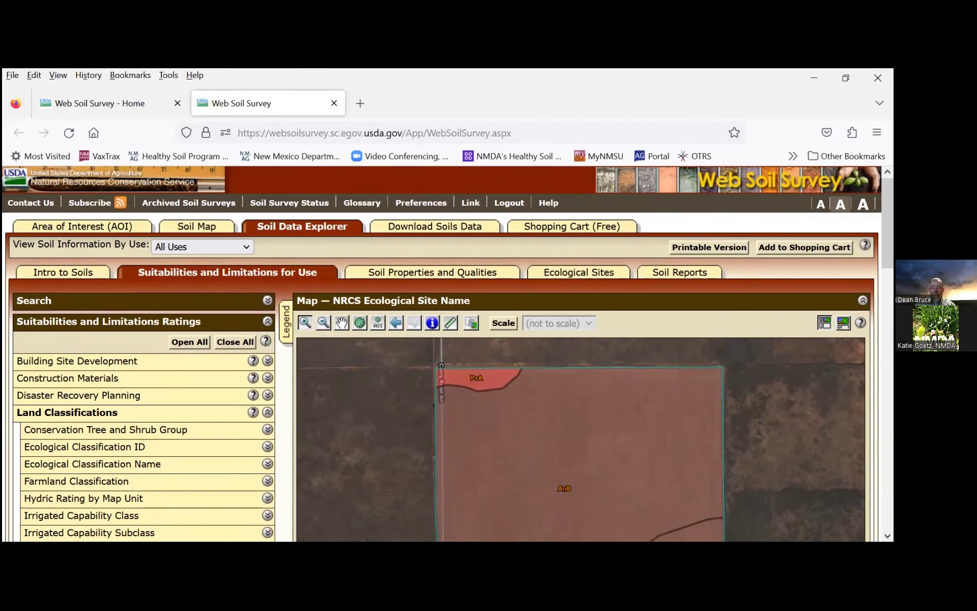
pyautogui.click(802, 247)
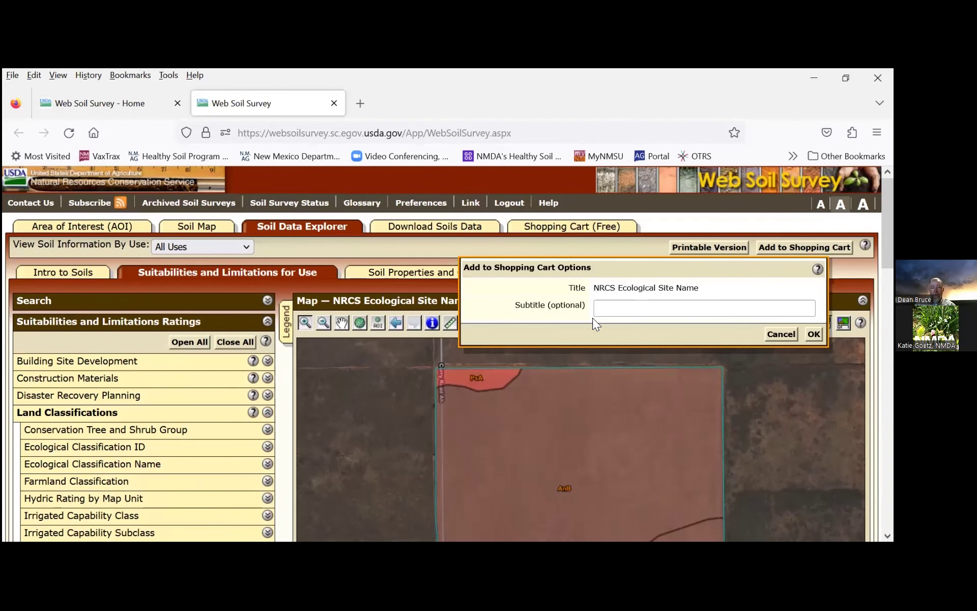
pyautogui.click(611, 308)
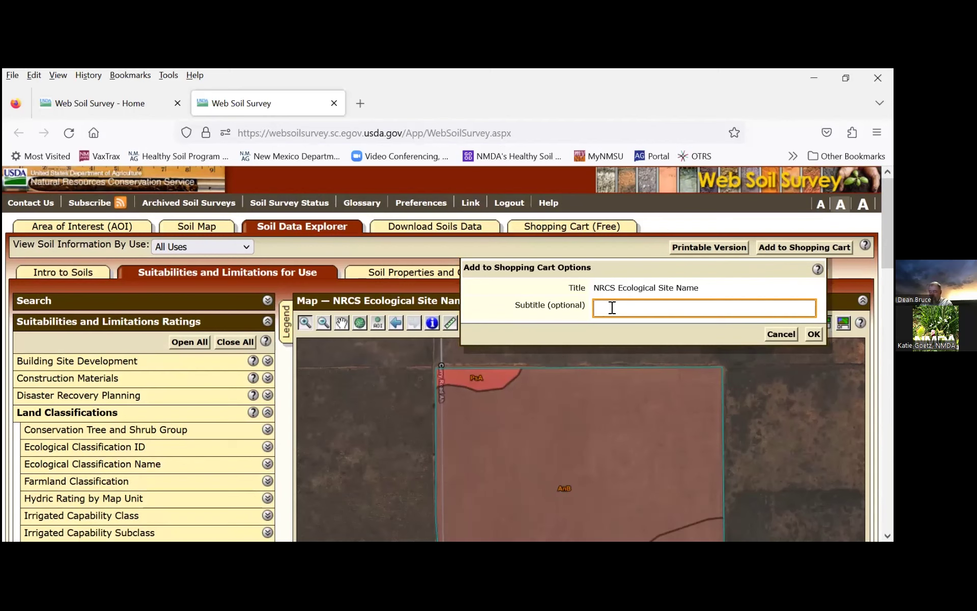
pyautogui.write('HSP Example Ranch')
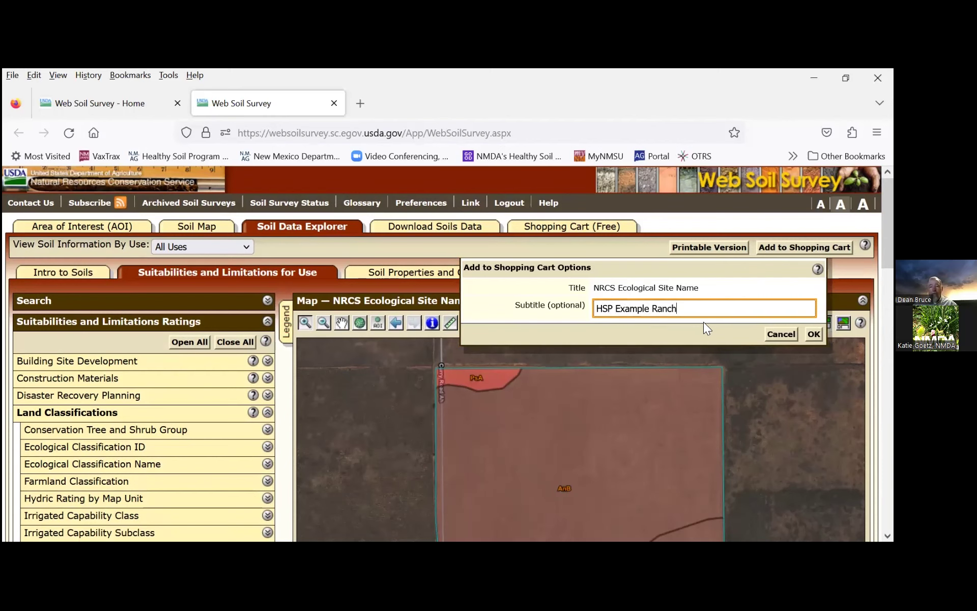
pyautogui.click(814, 334)
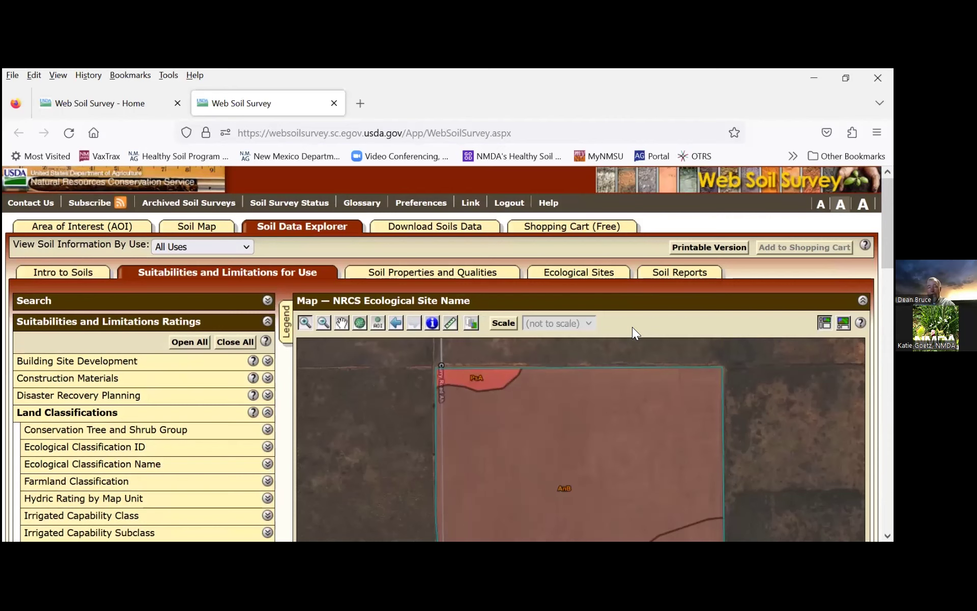
# Step: Open the shopping cart and review the report's subtitle options and the ecological site entry in its table of contents
pyautogui.click(564, 227)
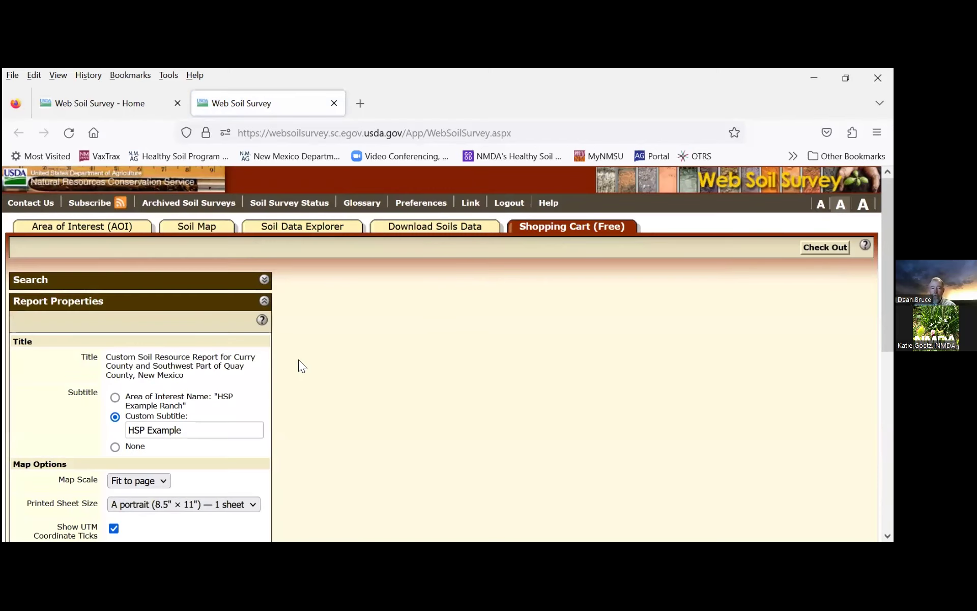
pyautogui.scroll(-2, 285, 364)
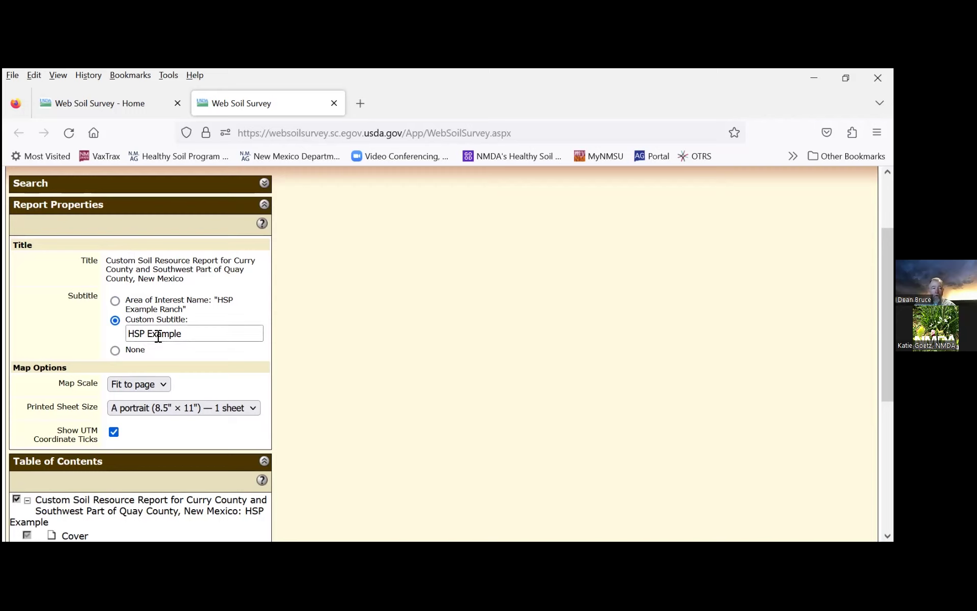
pyautogui.click(177, 337)
pyautogui.scroll(-5, 187, 332)
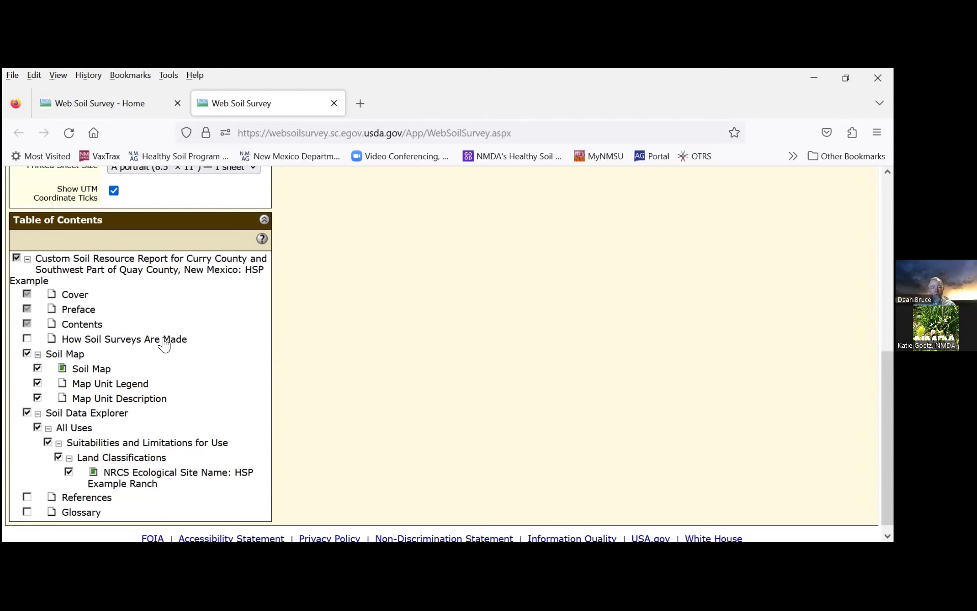
pyautogui.scroll(-1, 162, 337)
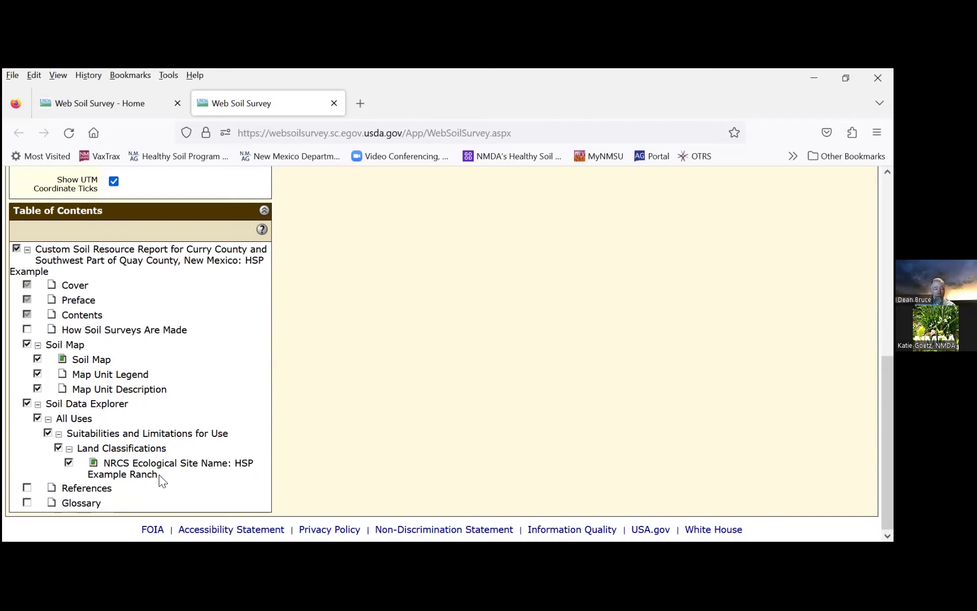
pyautogui.moveTo(159, 474); pyautogui.dragTo(91, 456)
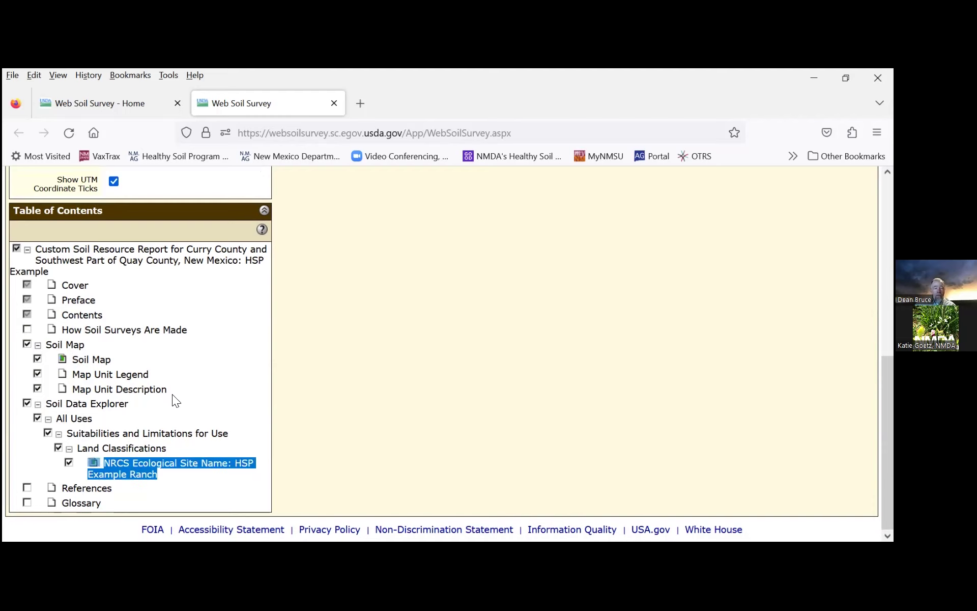
pyautogui.click(135, 409)
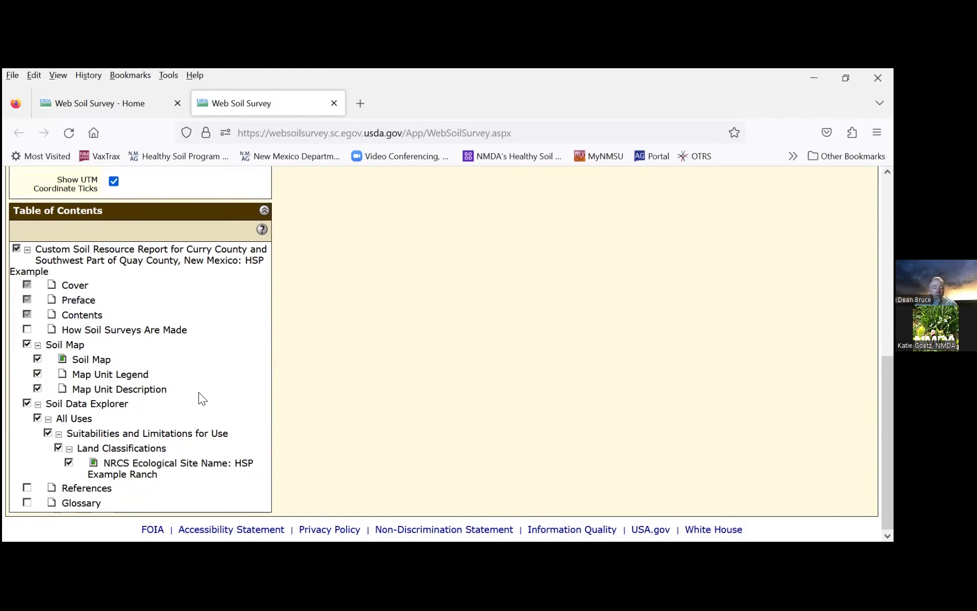
# Step: Exclude the Soil Map section from the report's table of contents and include it again
pyautogui.click(27, 345)
pyautogui.scroll(-4, 164, 397)
pyautogui.click(27, 346)
# Step: Check out the custom soil report with the "Get now" delivery method and highlight the subtitle on its cover
pyautogui.scroll(7, 159, 392)
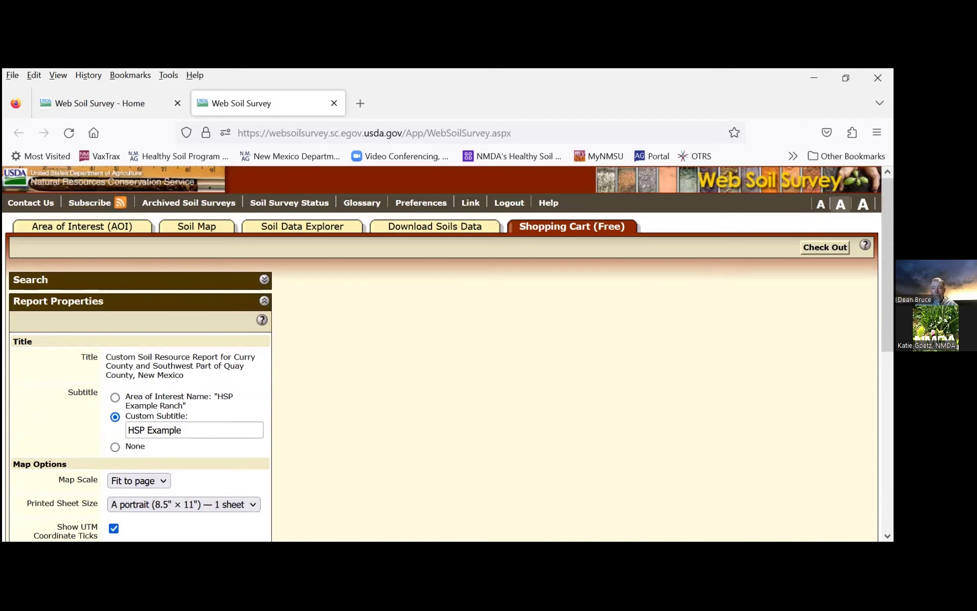
pyautogui.click(825, 247)
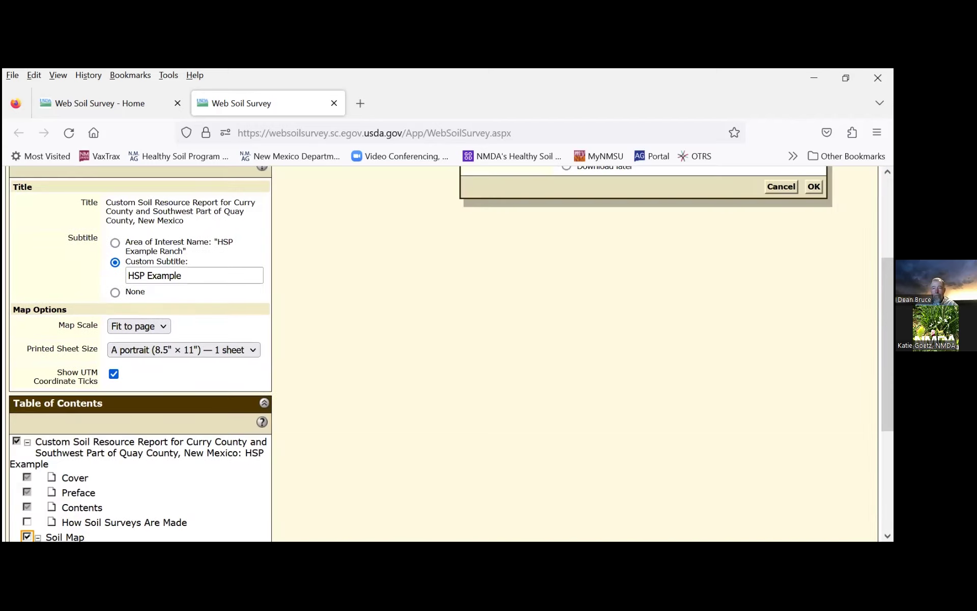
pyautogui.scroll(3, 448, 356)
pyautogui.scroll(1, 448, 356)
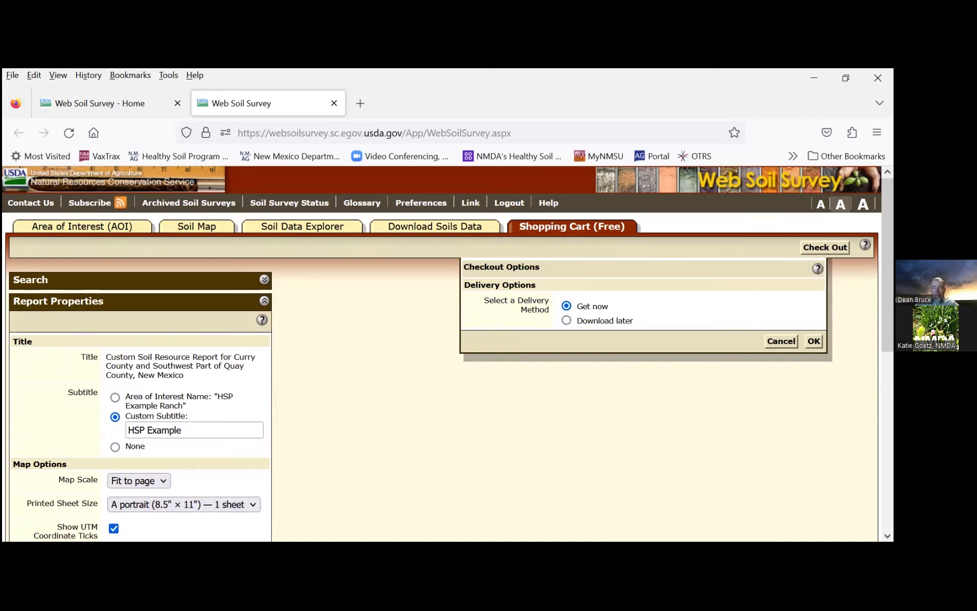
pyautogui.click(814, 341)
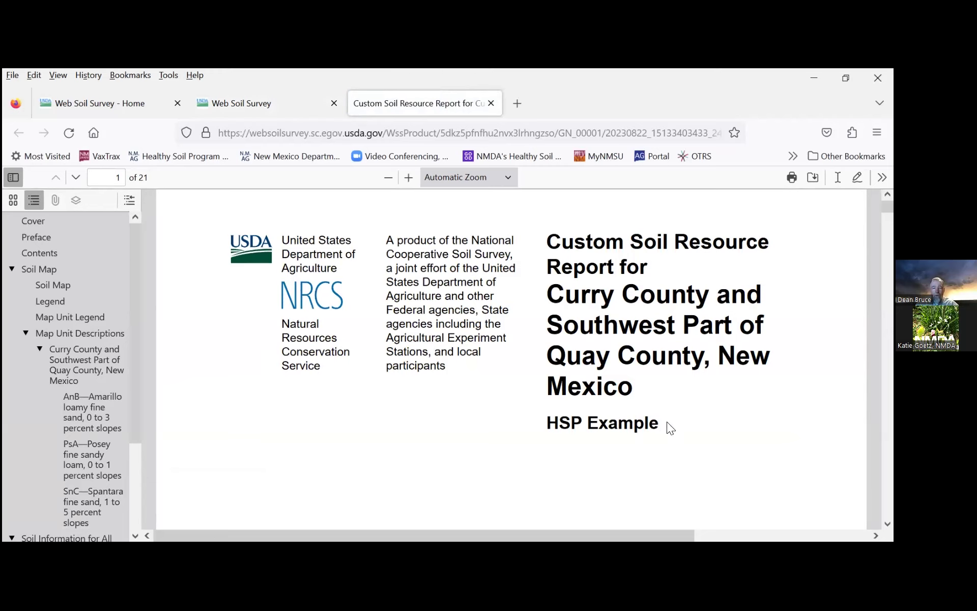
pyautogui.moveTo(659, 422); pyautogui.dragTo(543, 421)
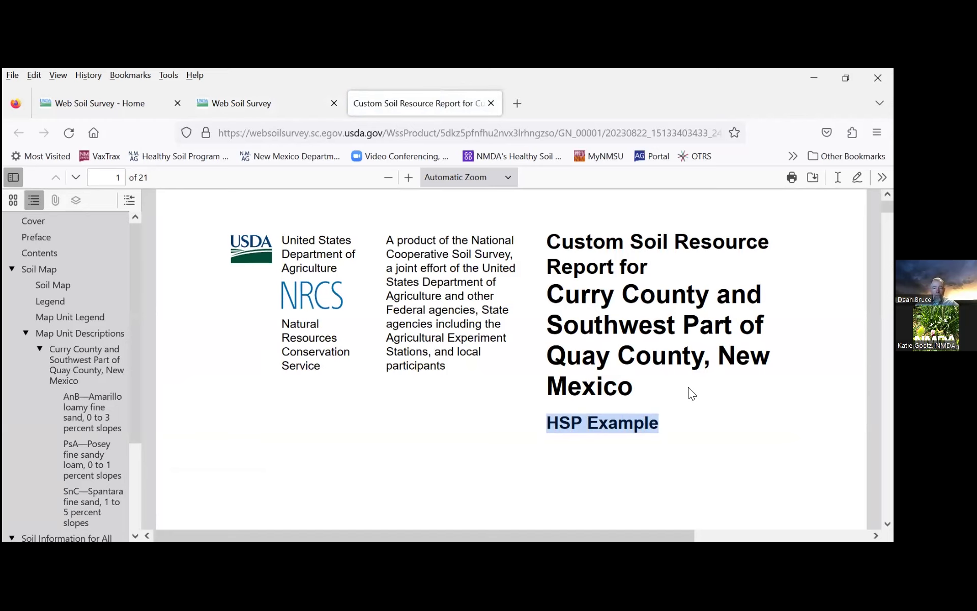
# Step: Examine the soil report's cover map and preface, ending at its Contents page
pyautogui.scroll(-5, 689, 393)
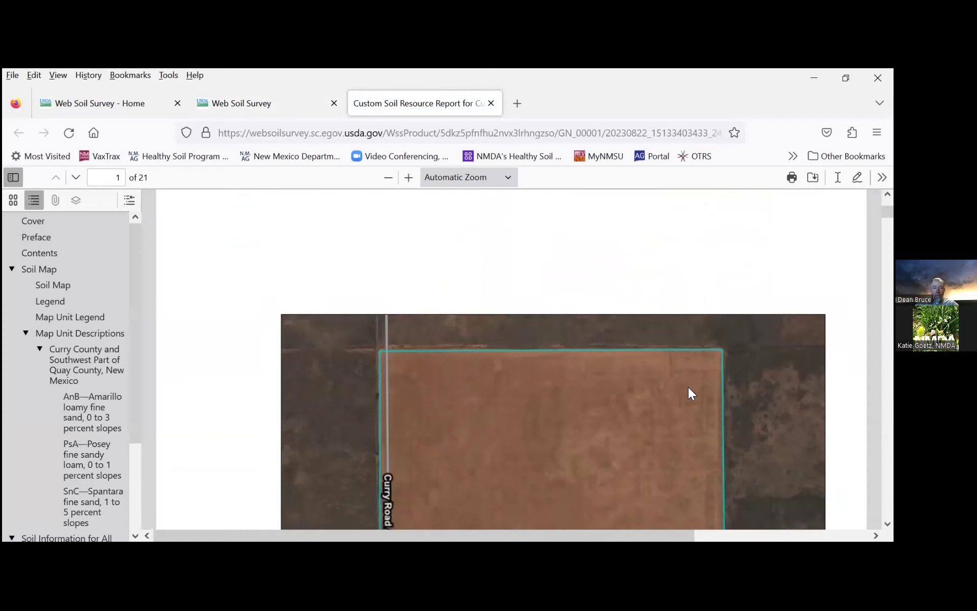
pyautogui.scroll(-3, 688, 388)
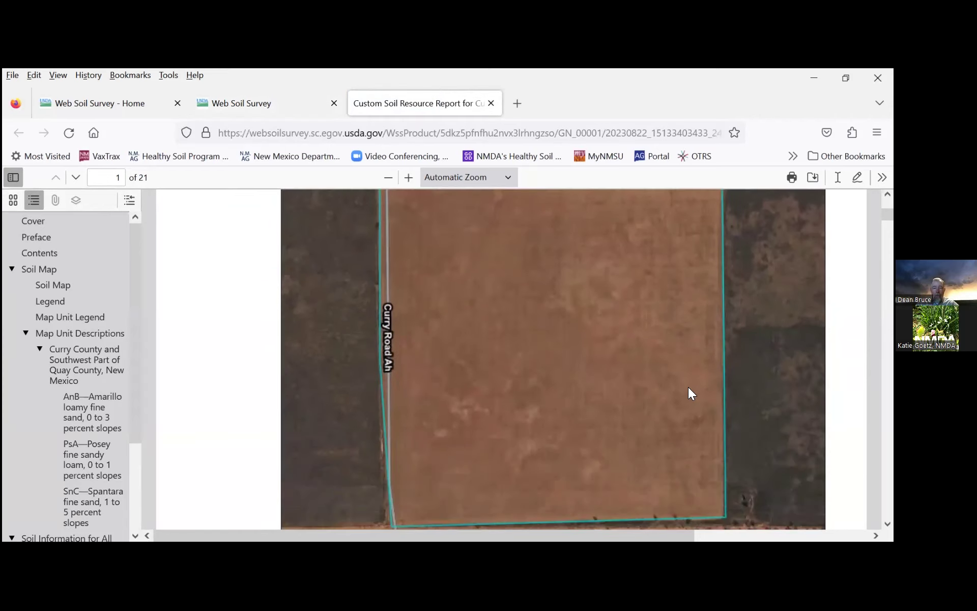
pyautogui.scroll(-6, 689, 392)
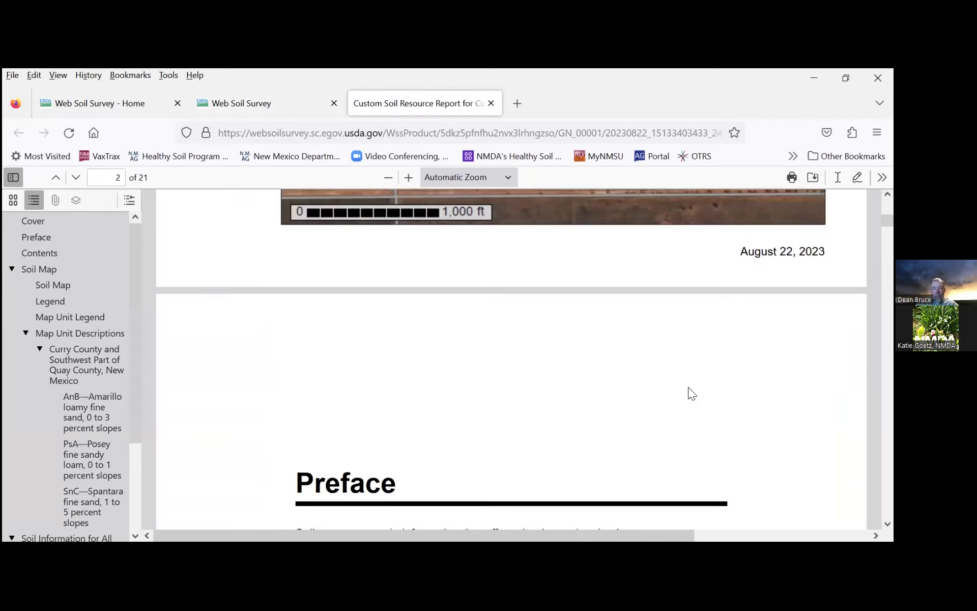
pyautogui.scroll(-5, 688, 387)
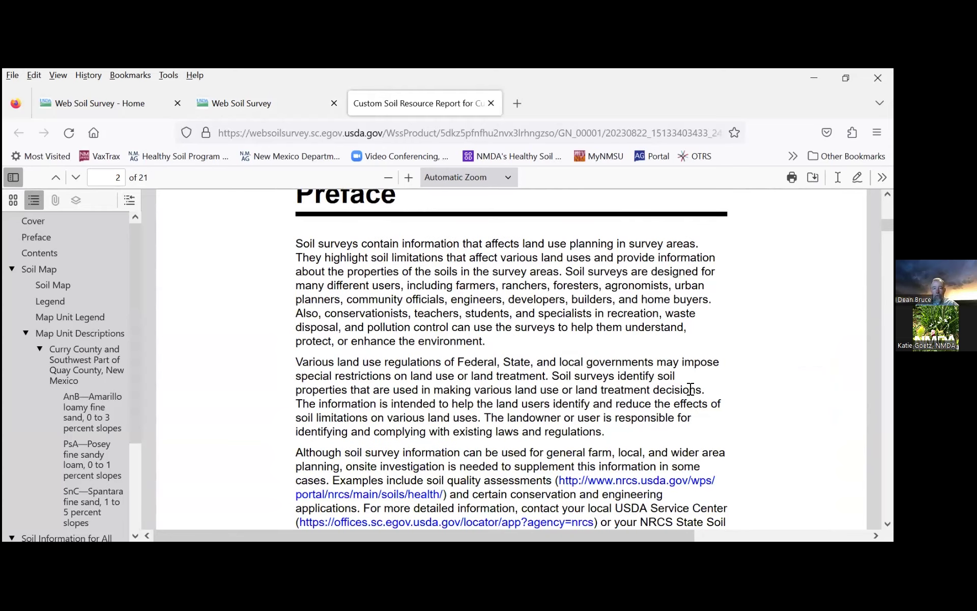
pyautogui.scroll(-12, 690, 390)
pyautogui.scroll(-15, 689, 389)
pyautogui.scroll(-3, 688, 387)
pyautogui.scroll(1, 690, 389)
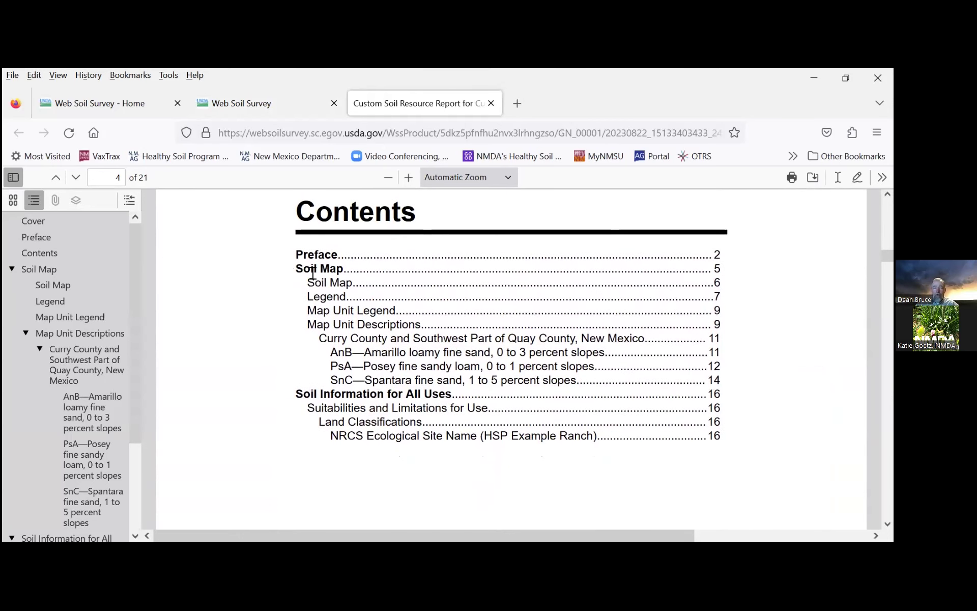
# Step: Highlight the Soil Map, Soil Information for All Uses and NRCS Ecological Site Name entries on the Contents page in turn
pyautogui.moveTo(347, 268); pyautogui.dragTo(295, 270)
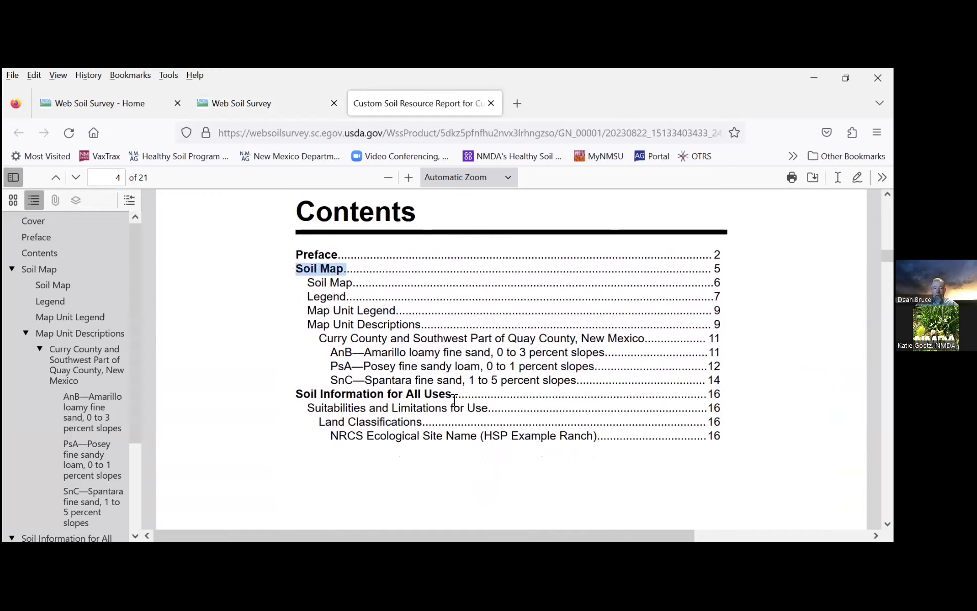
pyautogui.moveTo(451, 395); pyautogui.dragTo(299, 395)
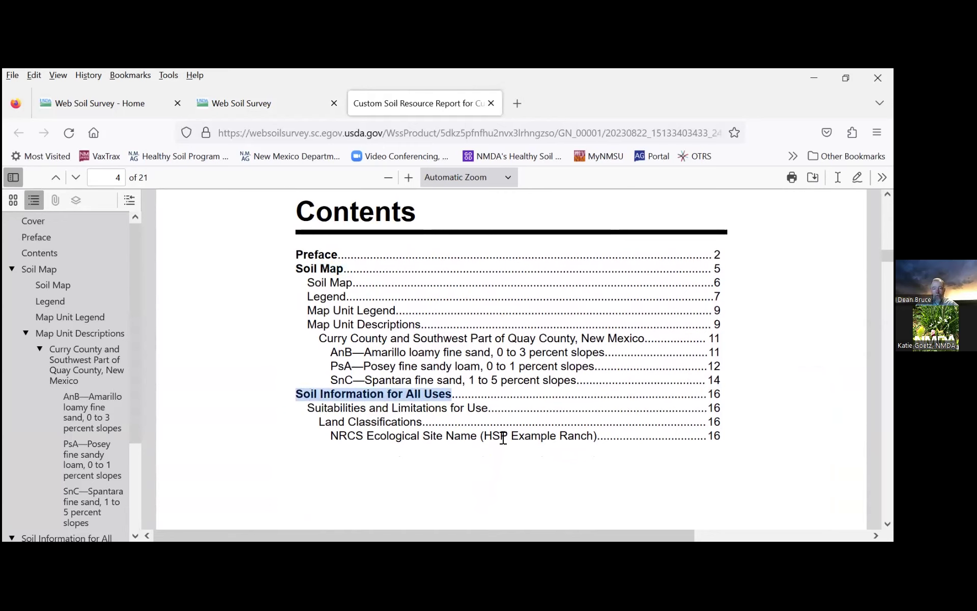
pyautogui.click(451, 424)
pyautogui.moveTo(476, 436); pyautogui.dragTo(342, 441)
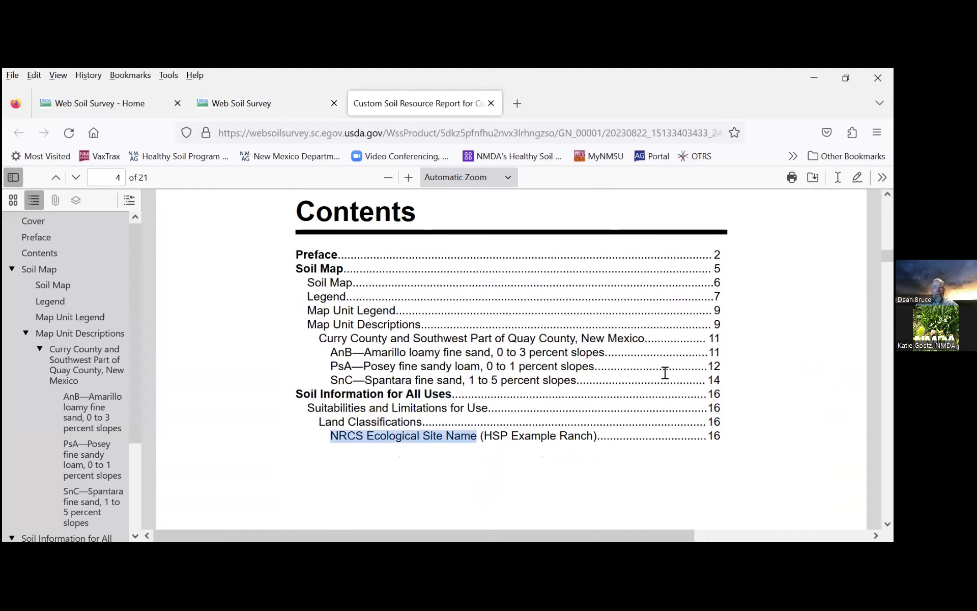
pyautogui.click(768, 391)
# Step: Examine the report's soil map on page 6, including its map unit boundaries and scale
pyautogui.scroll(-12, 767, 391)
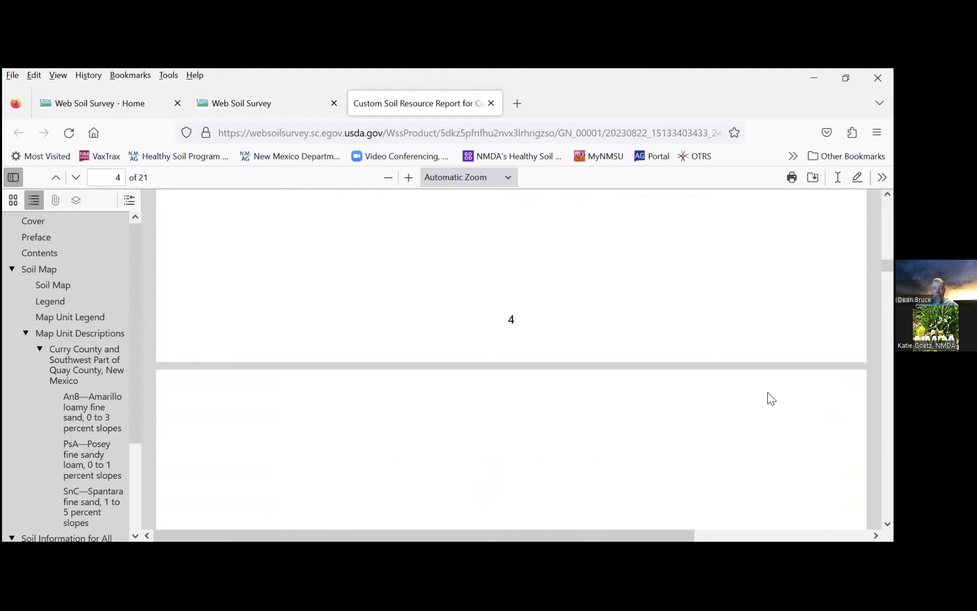
pyautogui.scroll(-4, 767, 392)
pyautogui.scroll(-5, 768, 397)
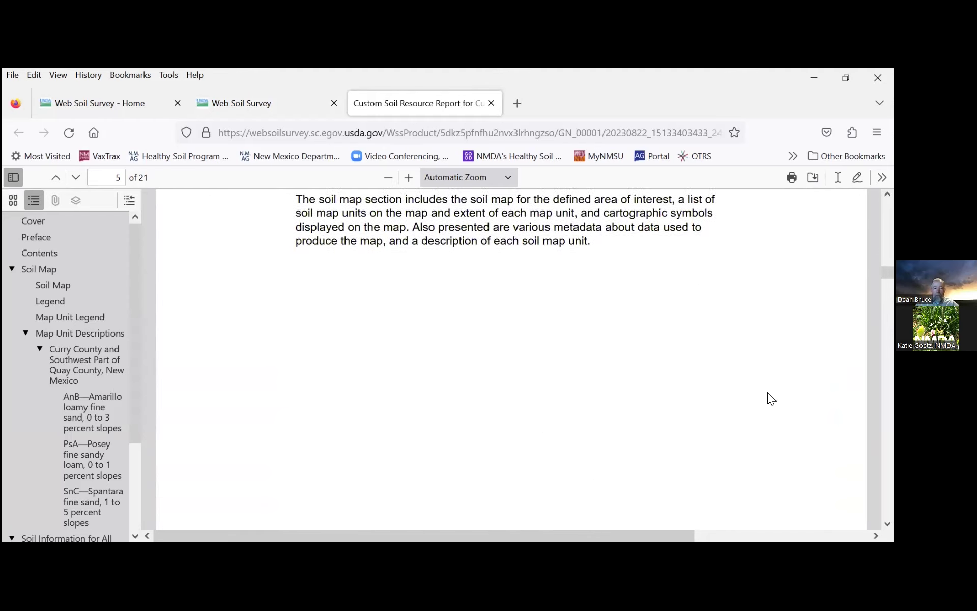
pyautogui.scroll(-10, 768, 392)
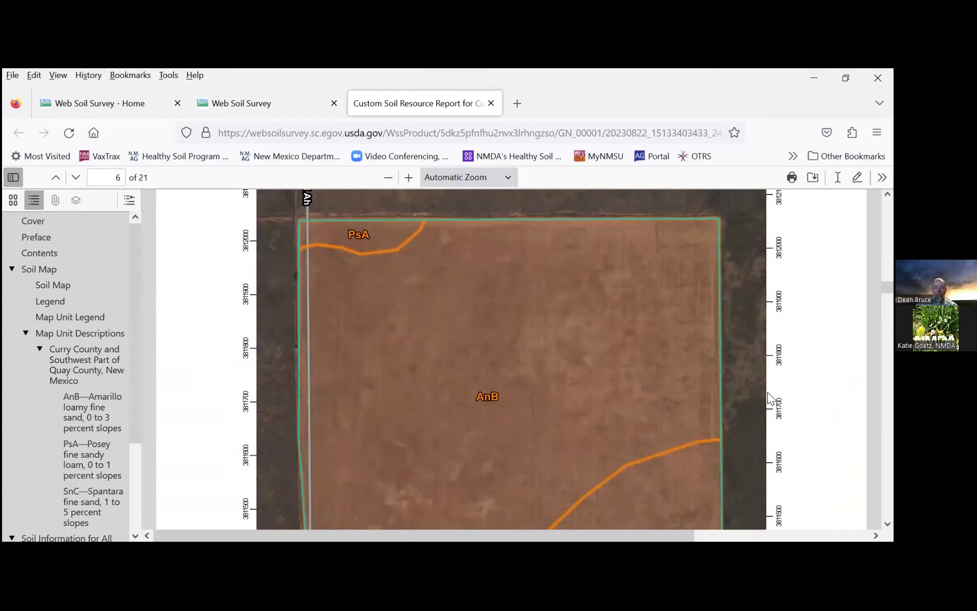
pyautogui.scroll(-2, 767, 392)
pyautogui.scroll(-2, 768, 398)
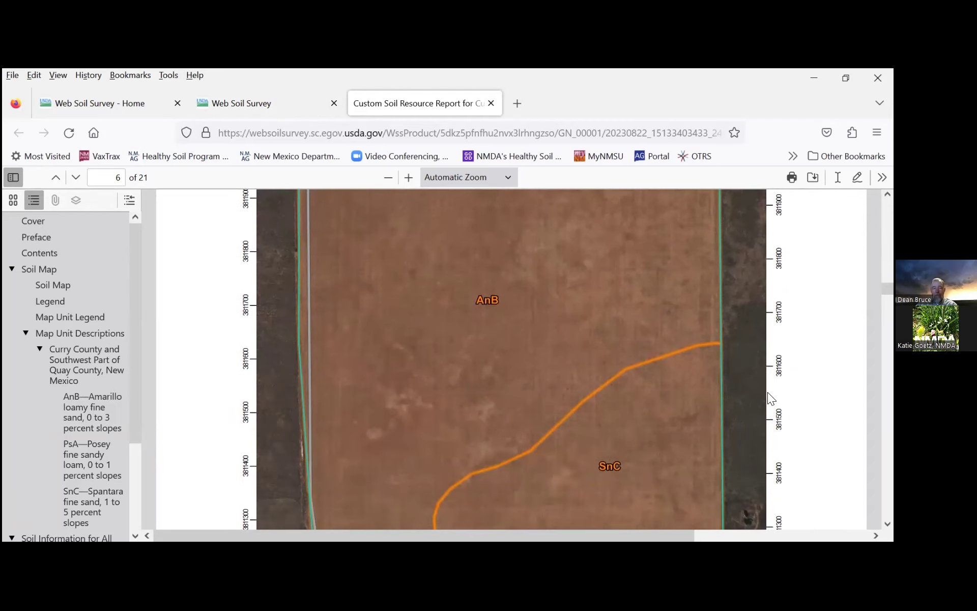
pyautogui.scroll(-6, 768, 393)
pyautogui.scroll(-15, 768, 393)
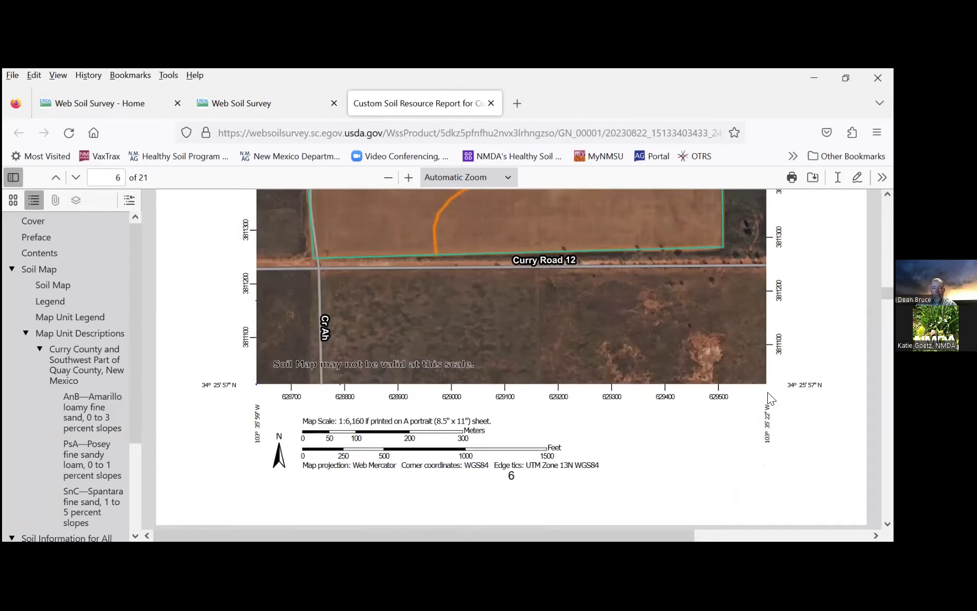
# Step: Look over the map legend and map information that follow the soil map
pyautogui.scroll(-4, 763, 393)
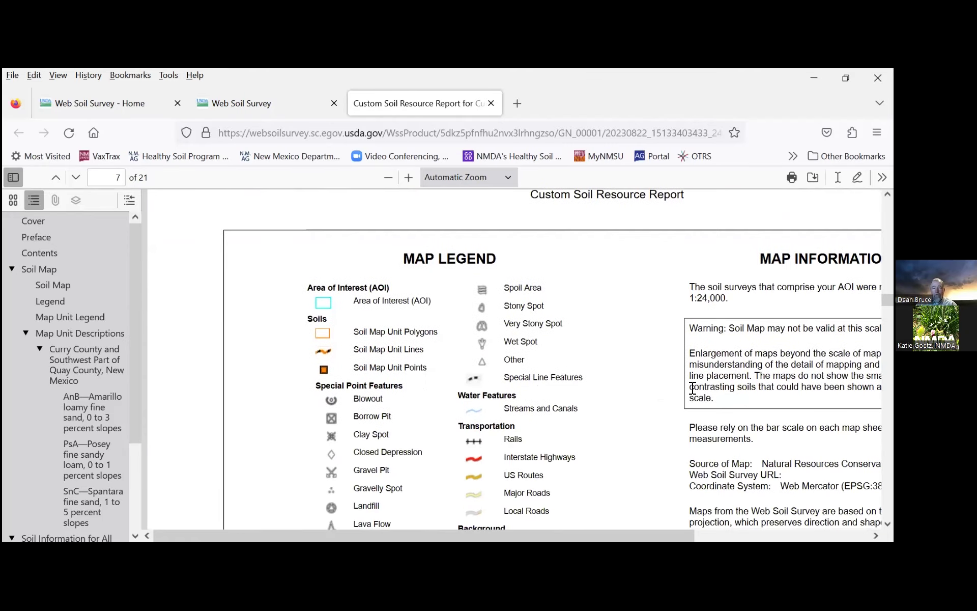
pyautogui.scroll(-4, 636, 391)
pyautogui.scroll(-20, 636, 392)
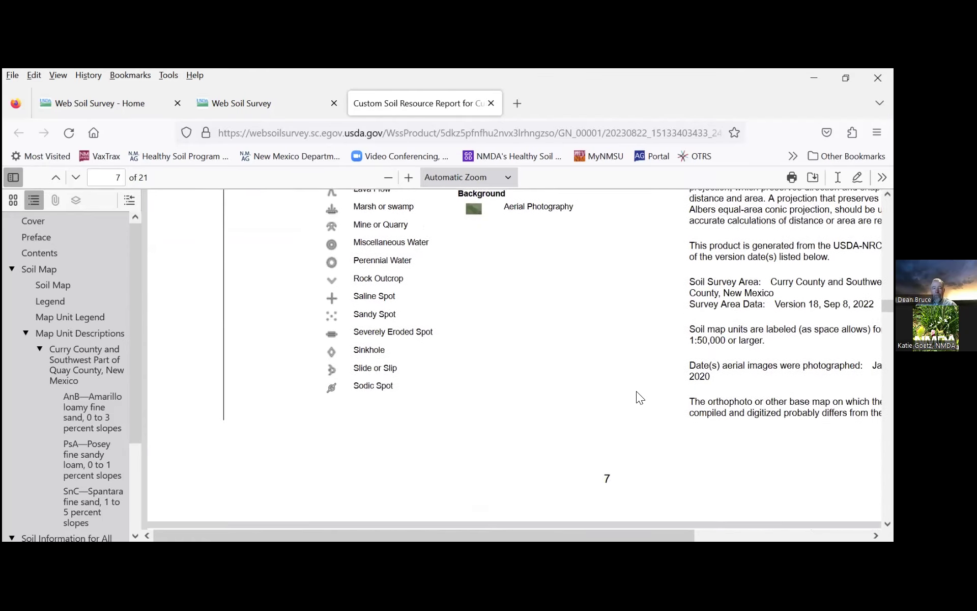
pyautogui.scroll(-5, 636, 390)
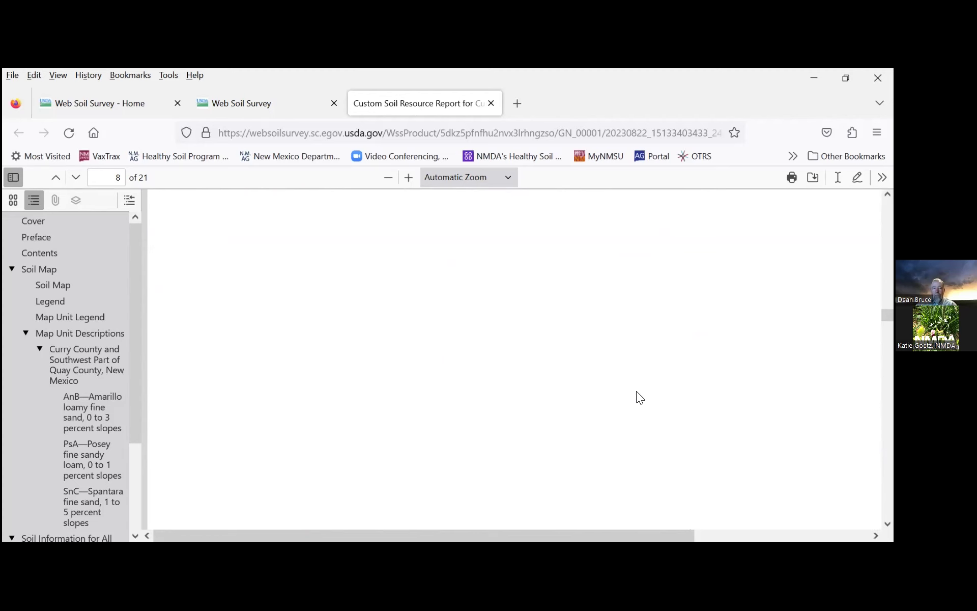
# Step: Review the Map Unit Legend table on page 9 and highlight its acreage values for the area of interest
pyautogui.scroll(-10, 637, 391)
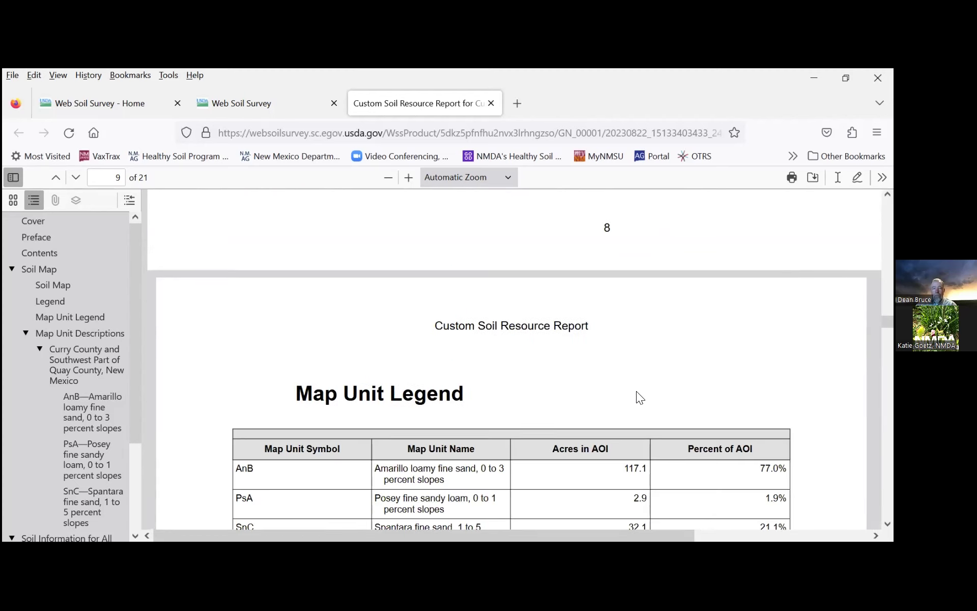
pyautogui.scroll(-3, 636, 391)
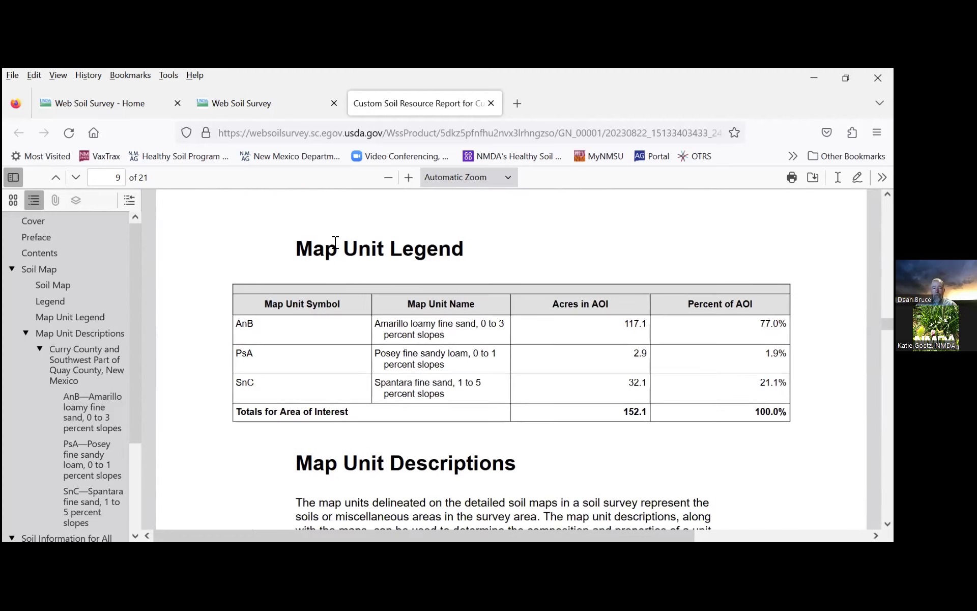
pyautogui.moveTo(648, 324); pyautogui.dragTo(625, 417)
pyautogui.click(623, 308)
pyautogui.scroll(-5, 579, 370)
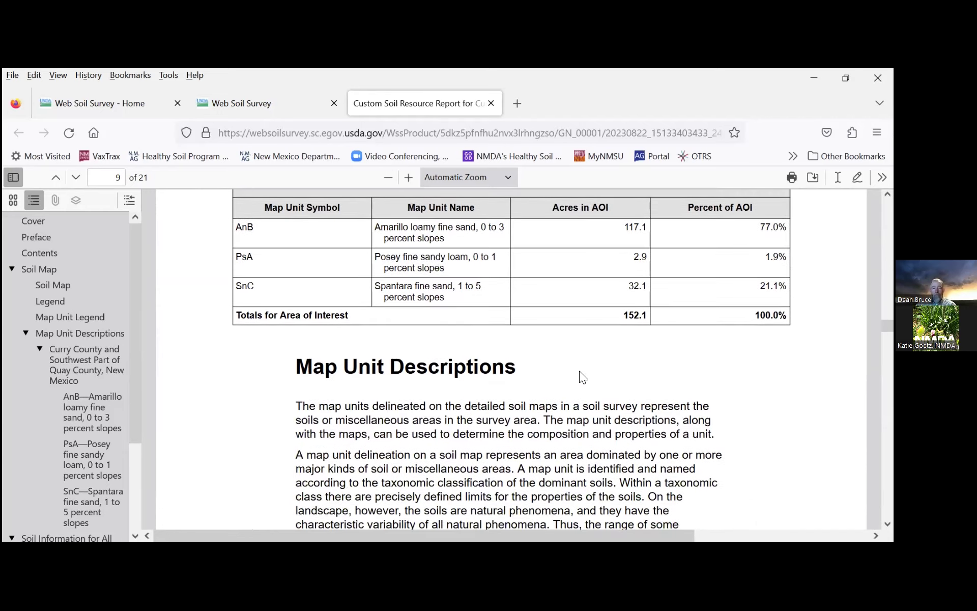
# Step: Read through the Map Unit Descriptions, including the settings, properties and ecological sites of the AnB and PsA soils
pyautogui.scroll(-13, 582, 372)
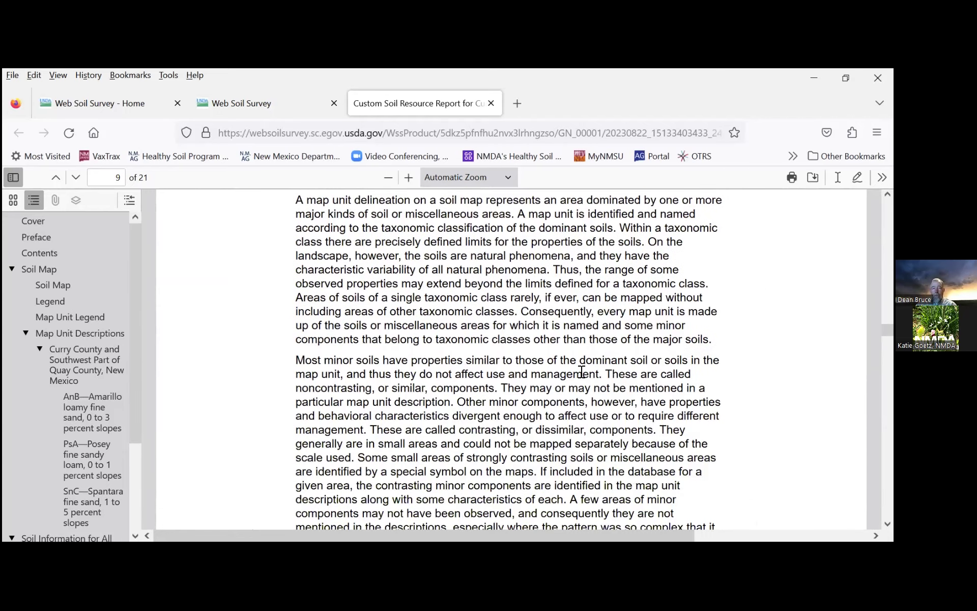
pyautogui.scroll(-12, 581, 377)
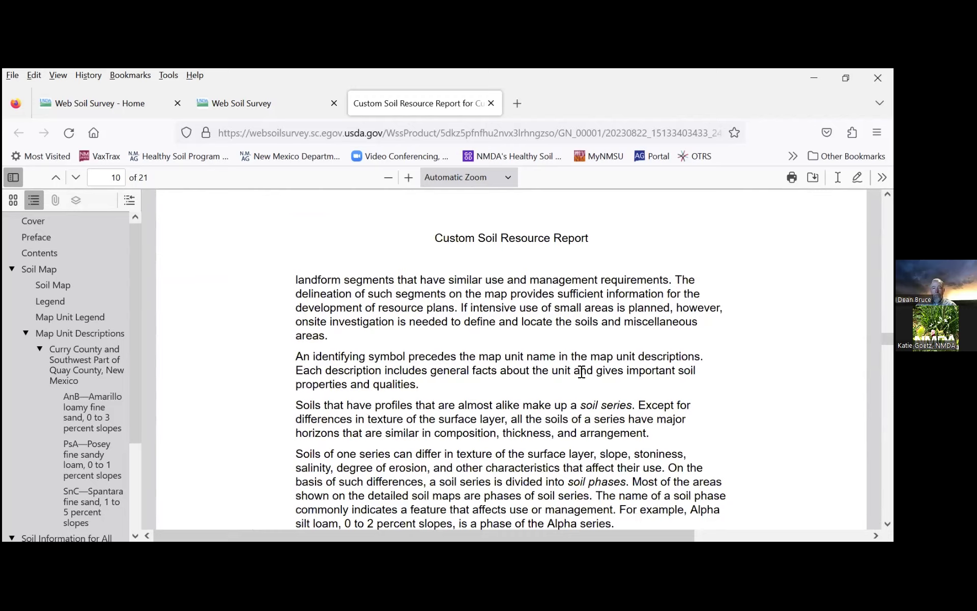
pyautogui.scroll(-13, 581, 374)
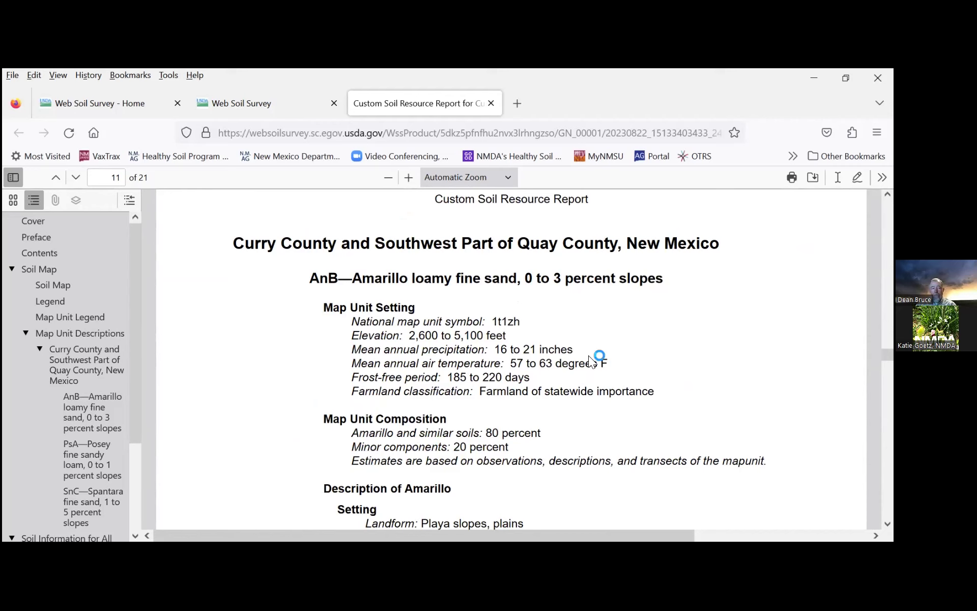
pyautogui.scroll(-4, 589, 355)
pyautogui.scroll(-6, 589, 355)
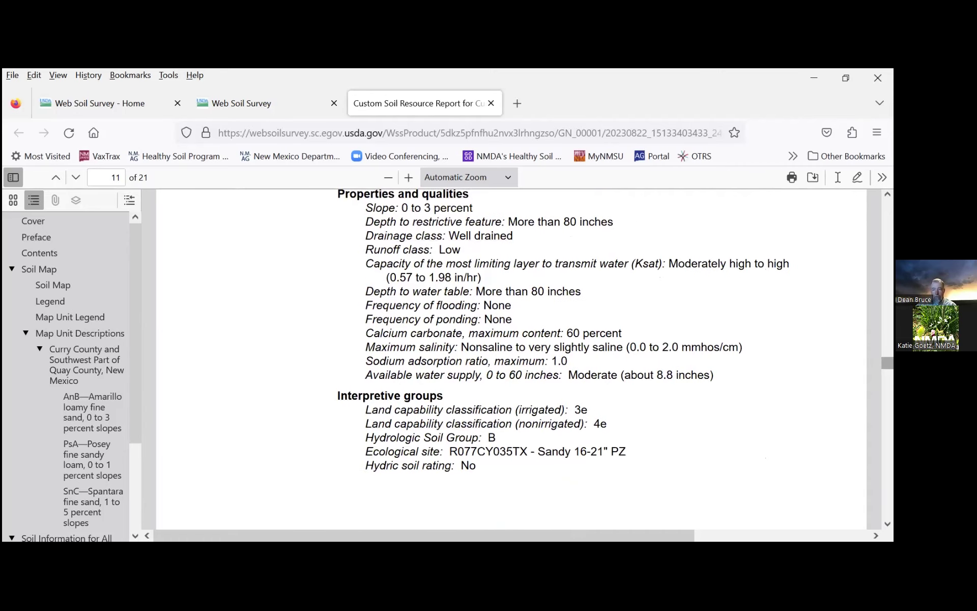
pyautogui.scroll(-15, 512, 359)
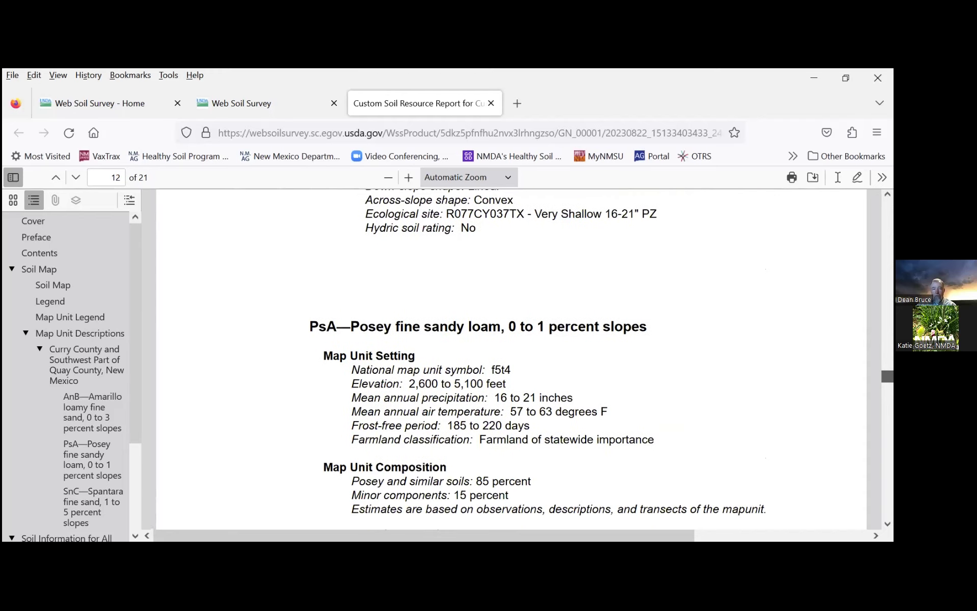
pyautogui.scroll(-12, 512, 359)
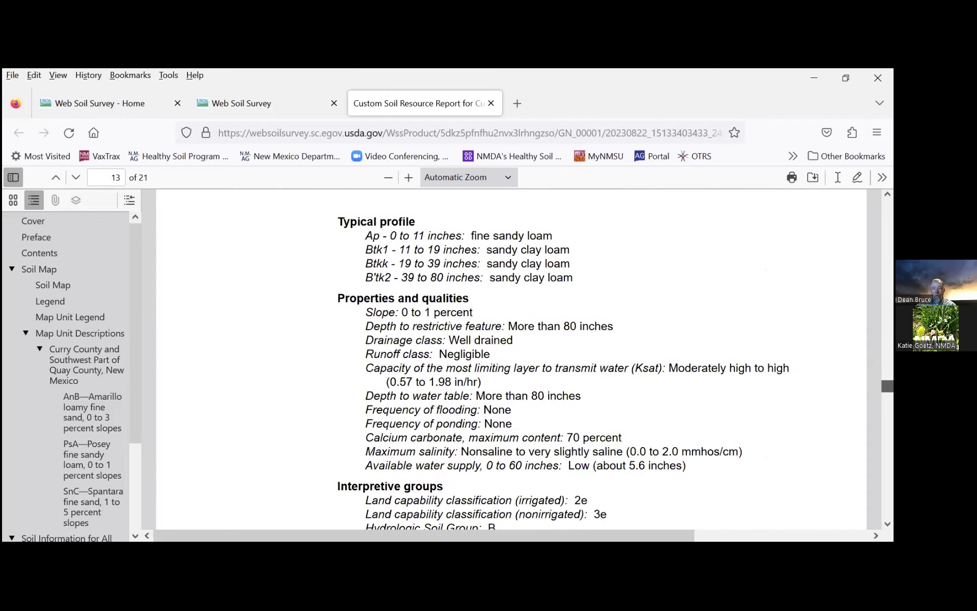
pyautogui.scroll(-10, 511, 359)
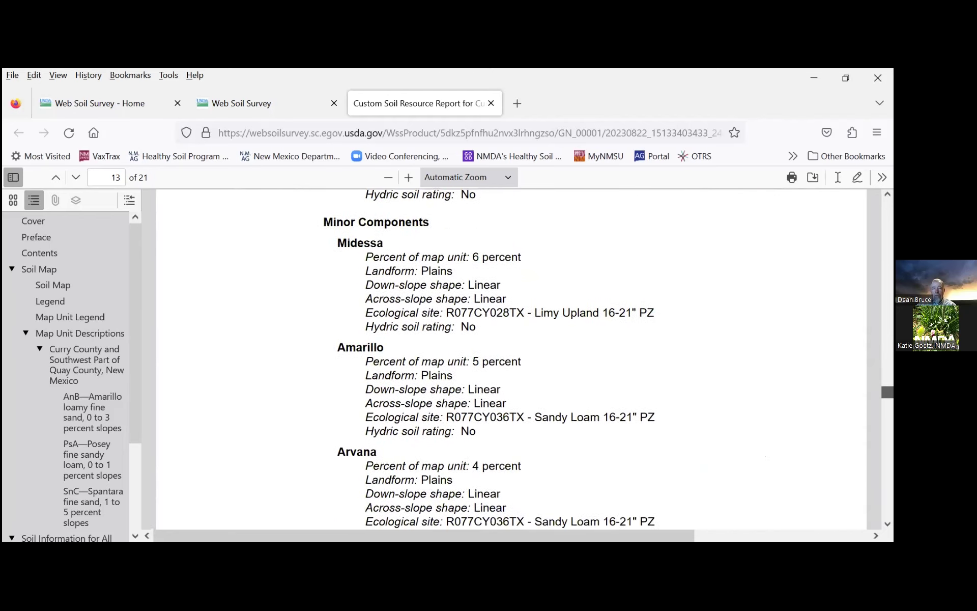
pyautogui.scroll(-4, 512, 359)
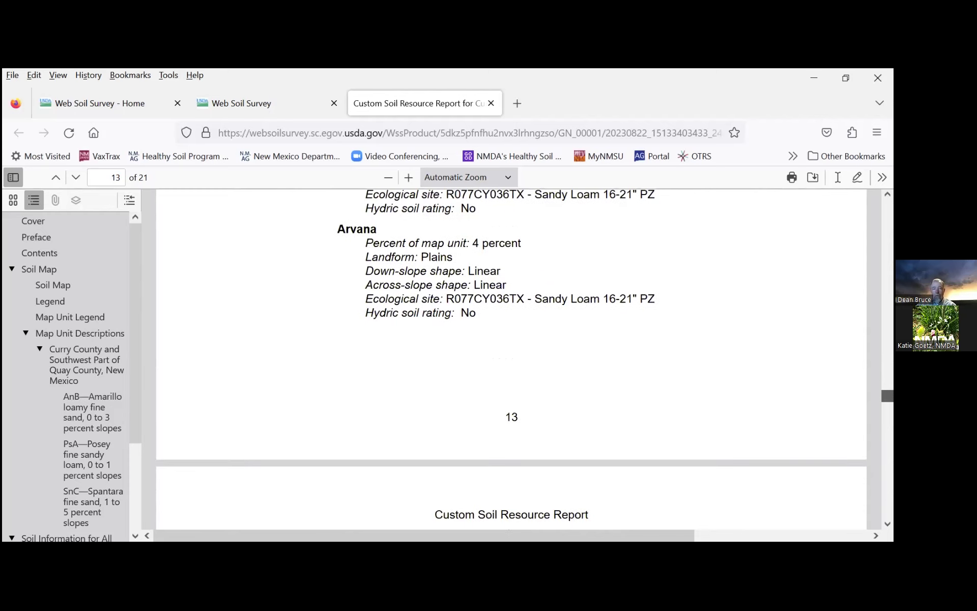
pyautogui.scroll(-20, 511, 359)
pyautogui.scroll(-15, 512, 359)
pyautogui.scroll(-18, 512, 359)
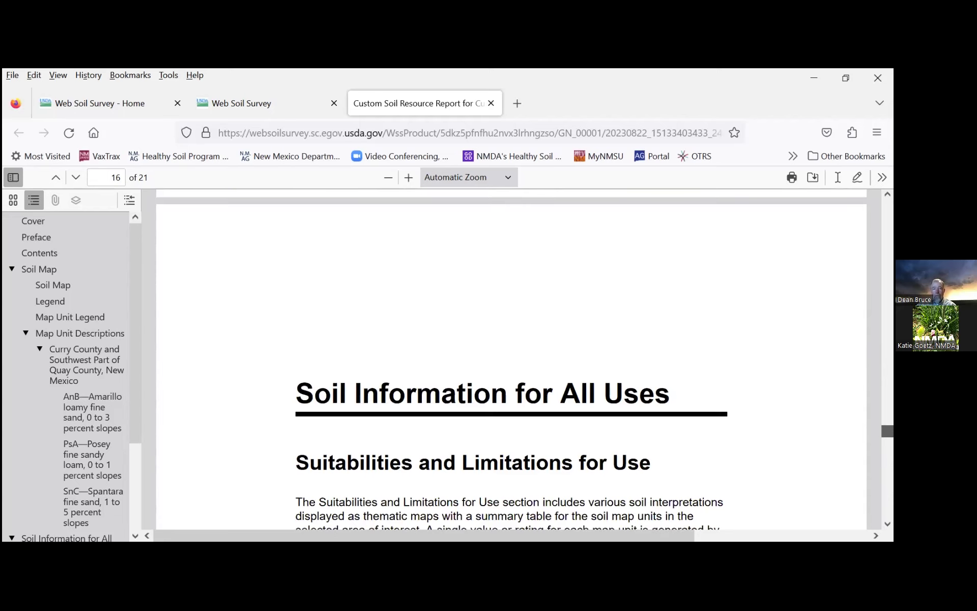
# Step: Read the Soil Information for All Uses section through the NRCS Ecological Site Name (HSP Example Ranch) description on page 16
pyautogui.scroll(2, 776, 378)
pyautogui.scroll(-6, 776, 378)
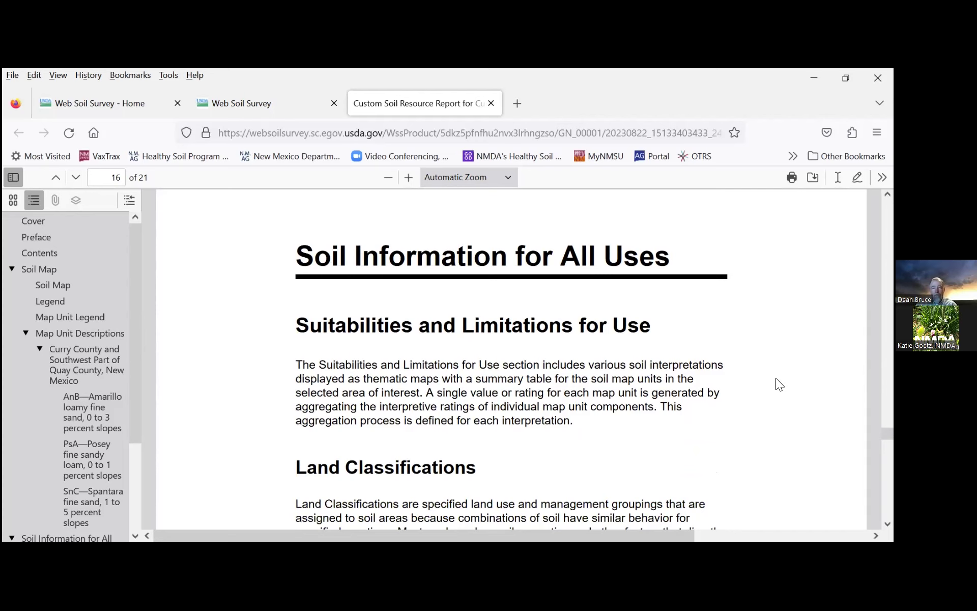
pyautogui.scroll(-4, 777, 379)
pyautogui.scroll(-10, 776, 378)
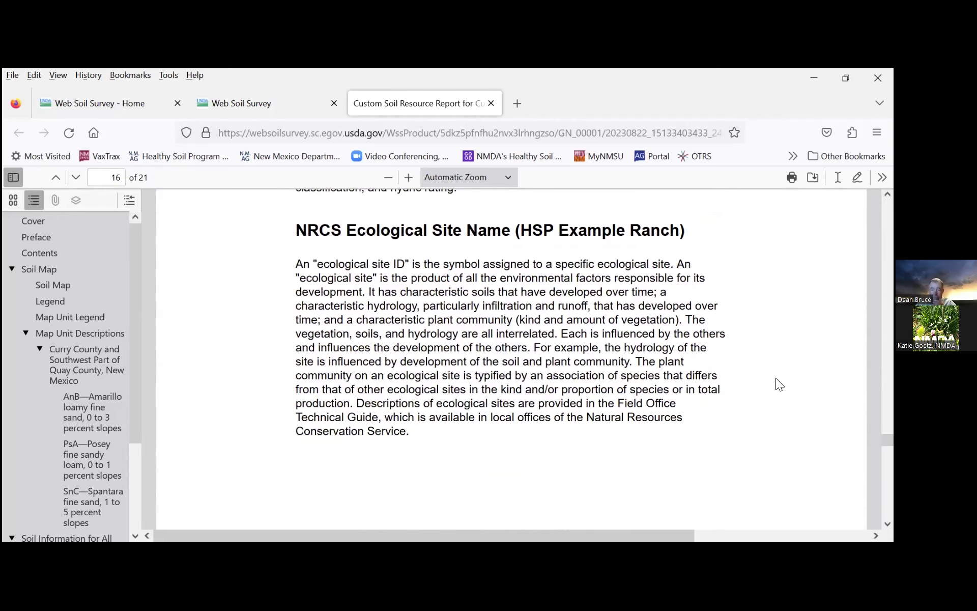
pyautogui.scroll(-5, 776, 378)
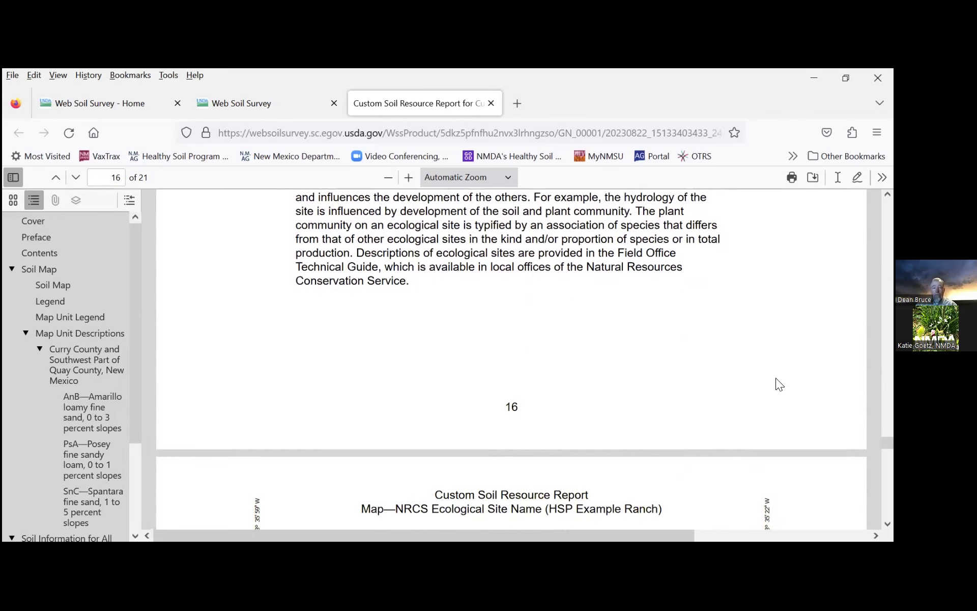
# Step: Examine the NRCS Ecological Site Name map on page 17 with the report reduced to 90% zoom
pyautogui.scroll(-13, 776, 378)
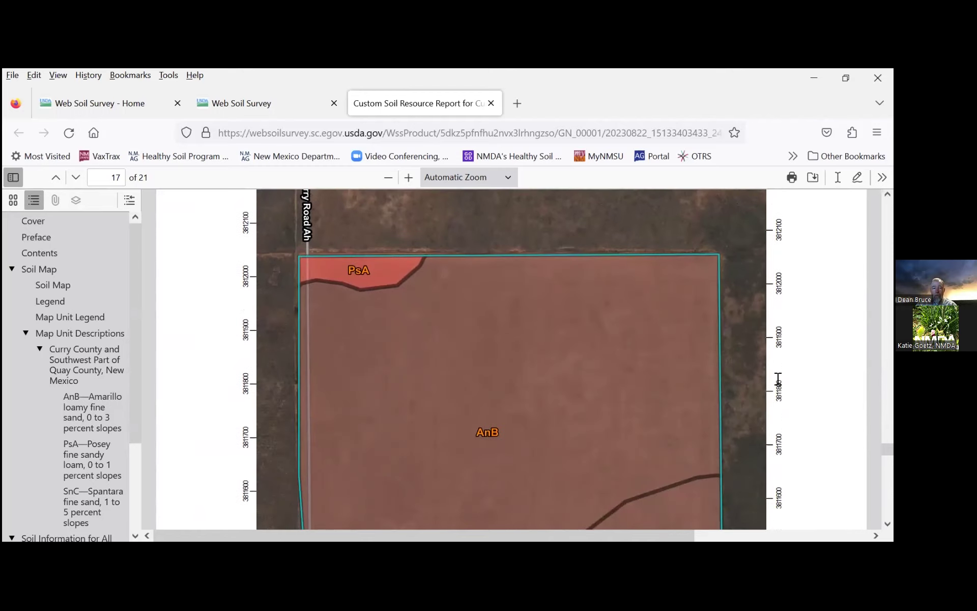
pyautogui.scroll(-5, 778, 379)
pyautogui.scroll(2, 776, 379)
pyautogui.click(381, 180)
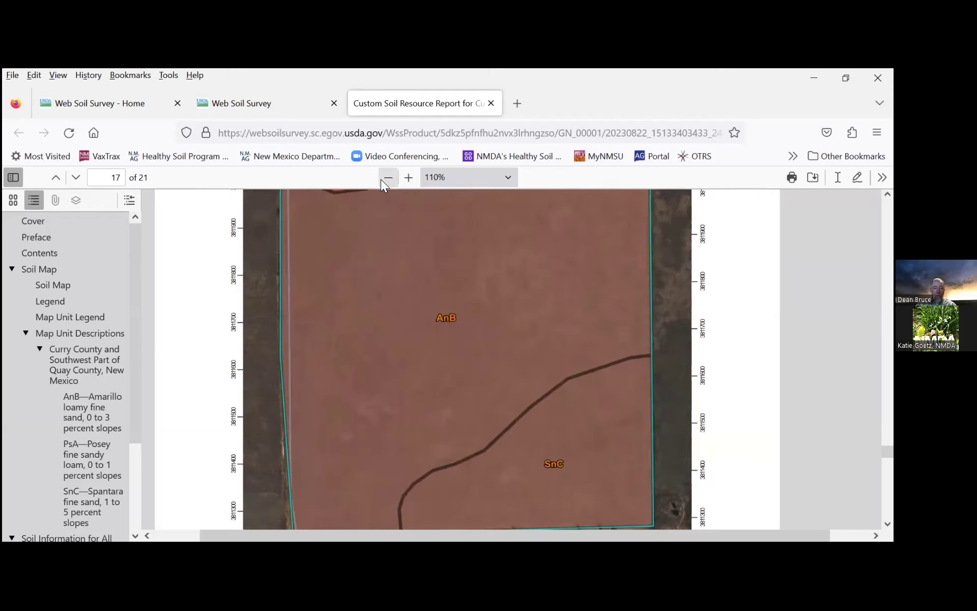
pyautogui.click(381, 179)
pyautogui.click(381, 179)
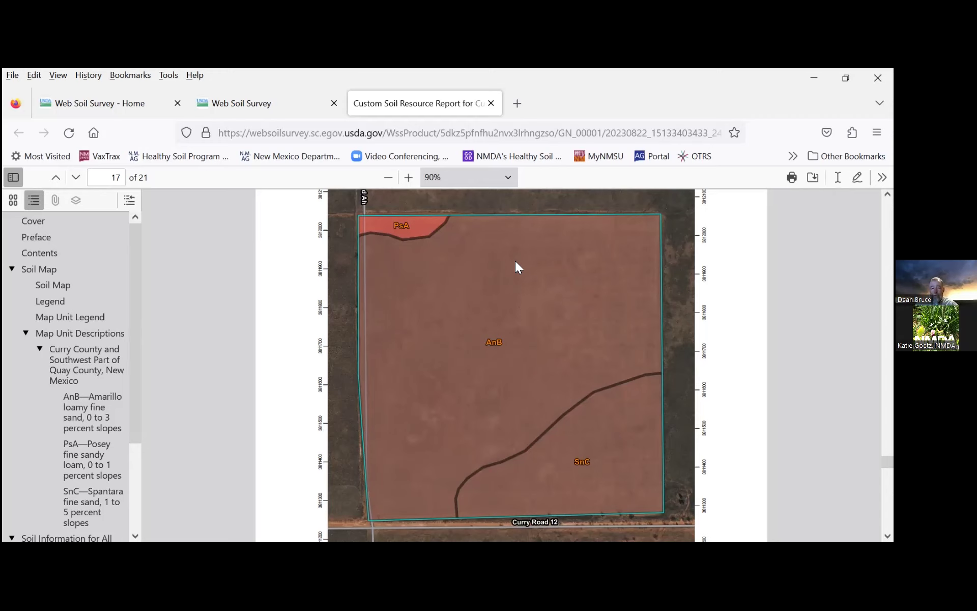
pyautogui.scroll(-6, 541, 359)
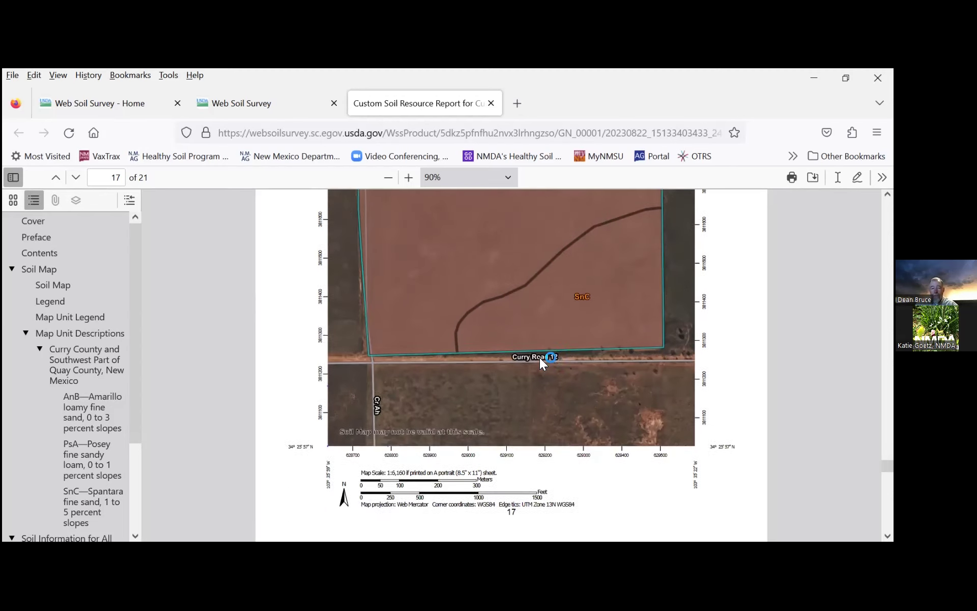
# Step: Read the Map Legend and Map Information on page 18 for the NRCS Ecological Site Name map
pyautogui.scroll(-4, 539, 358)
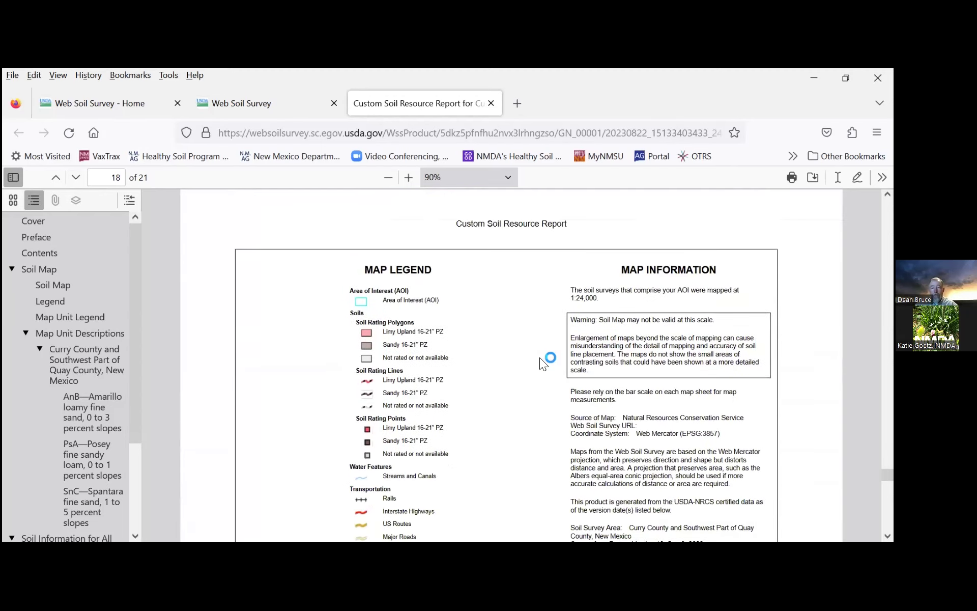
pyautogui.scroll(-2, 526, 371)
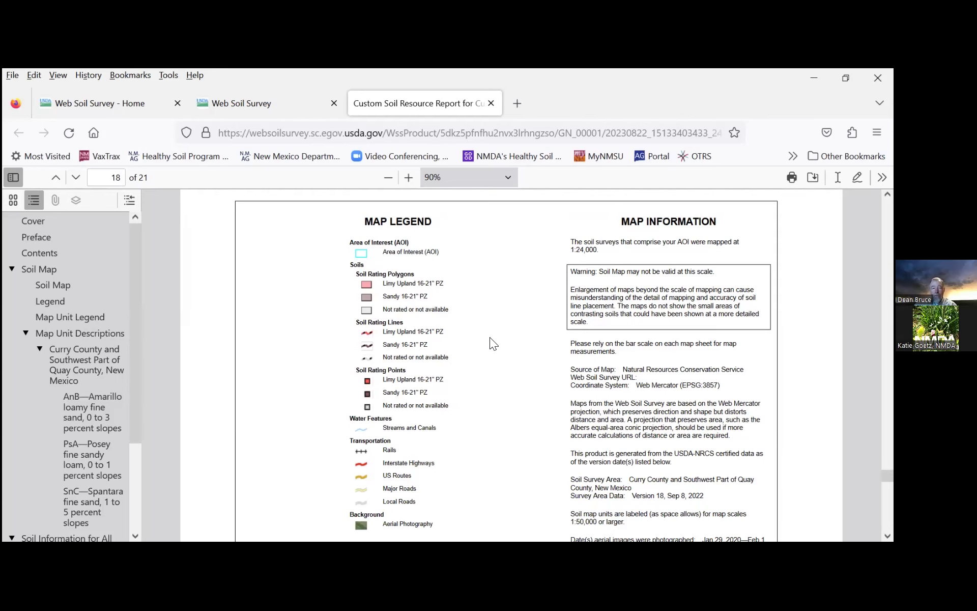
pyautogui.scroll(-3, 490, 338)
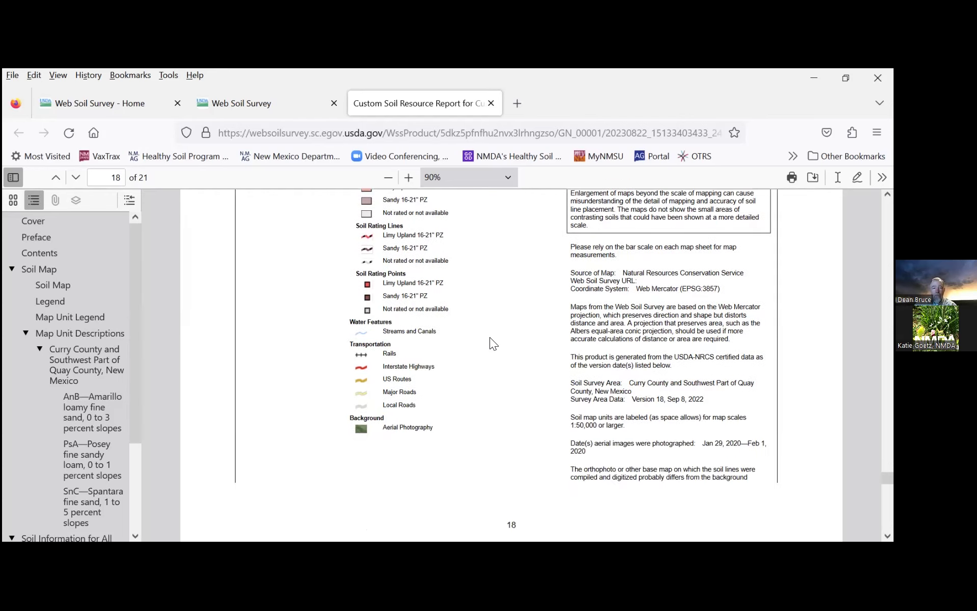
pyautogui.scroll(-10, 490, 338)
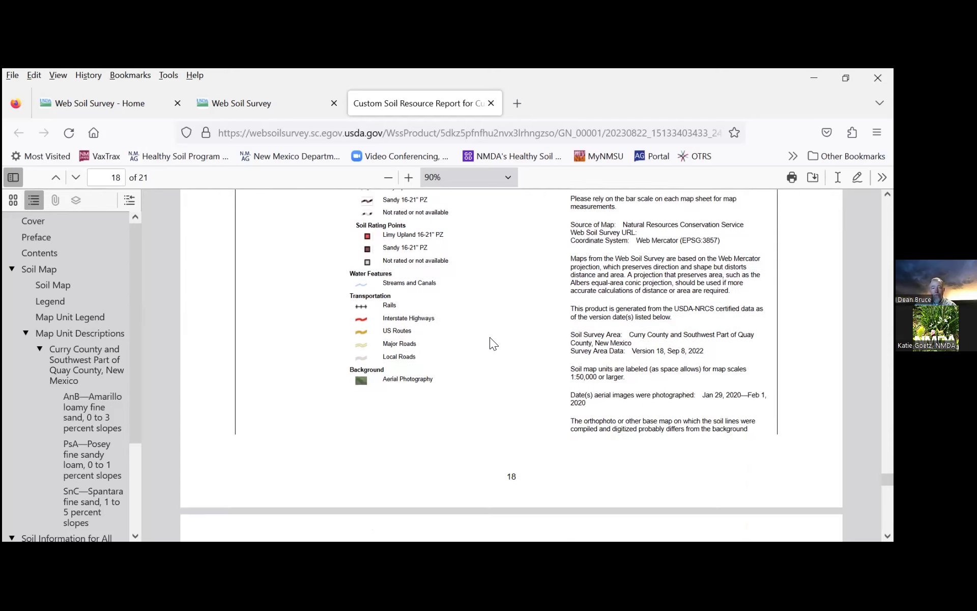
pyautogui.scroll(-15, 492, 339)
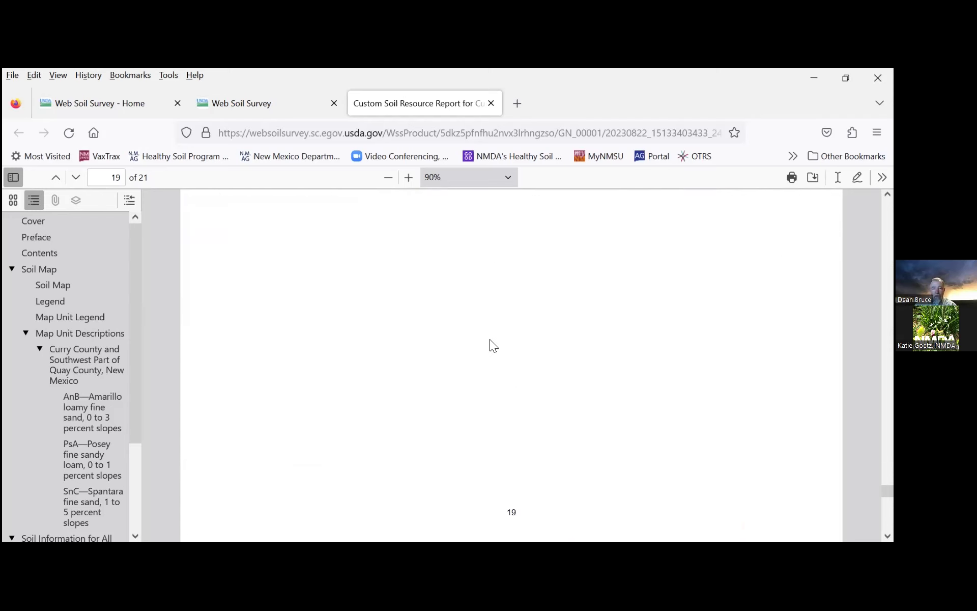
# Step: Review the NRCS Ecological Site Name table on page 20, marking the AnB soil's row, and read the Rating Options text
pyautogui.scroll(-3, 492, 342)
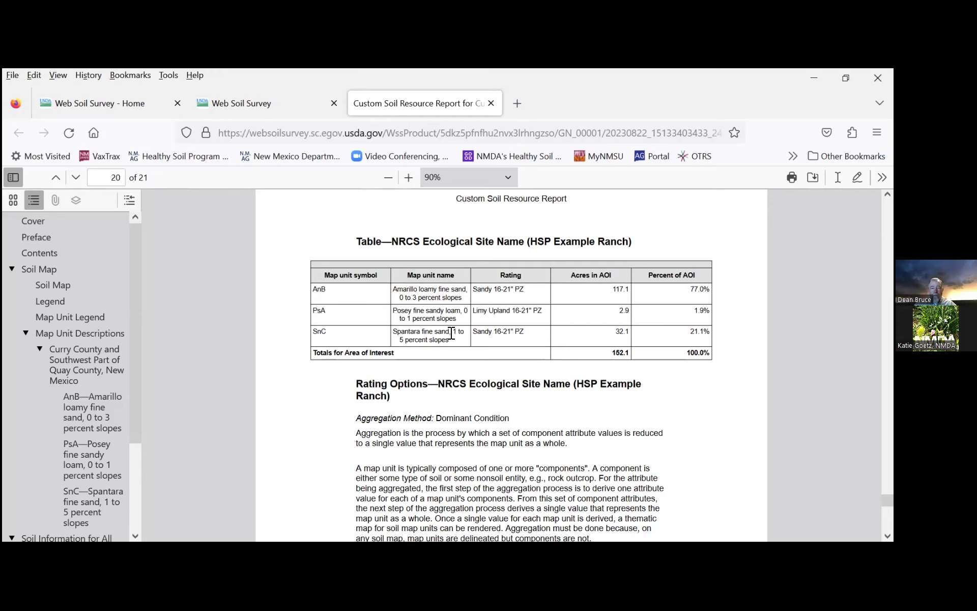
pyautogui.tripleClick(462, 296)
pyautogui.click(497, 292)
pyautogui.scroll(-5, 536, 379)
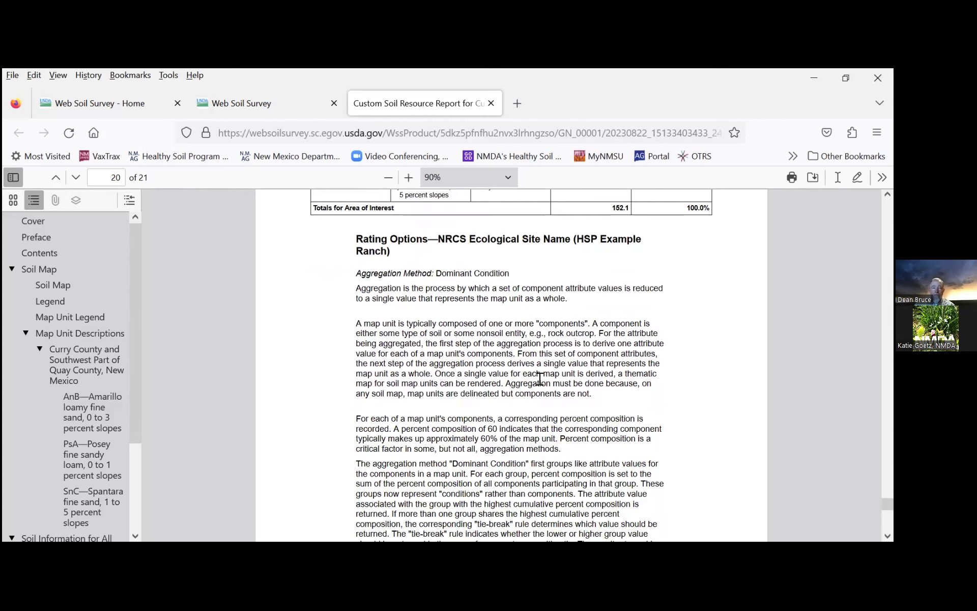
pyautogui.scroll(-7, 546, 372)
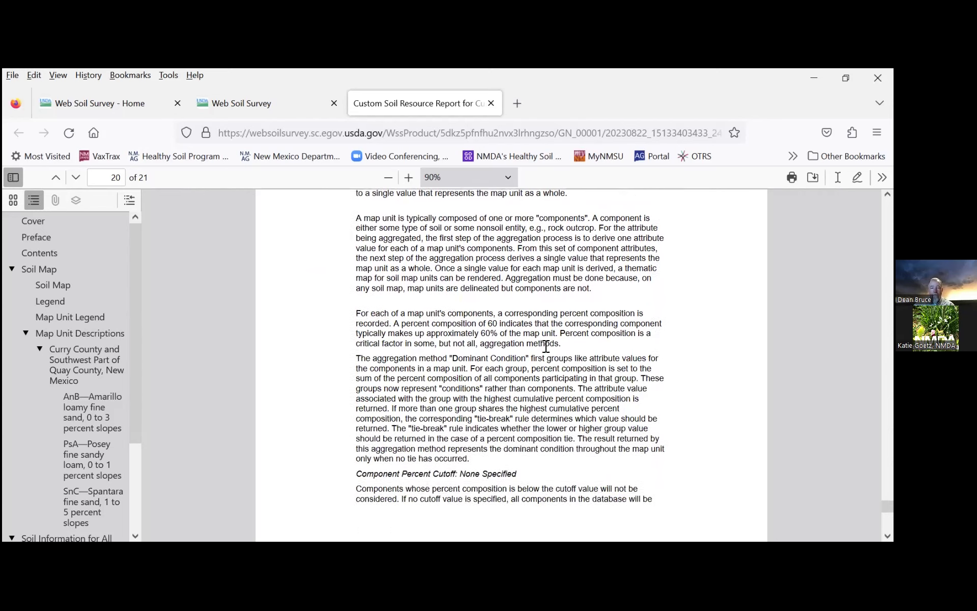
pyautogui.scroll(-5, 543, 345)
pyautogui.scroll(11, 544, 346)
# Step: Return to the report's cover page, close the report, and go back to the area of interest in Web Soil Survey
pyautogui.moveTo(887, 504); pyautogui.dragTo(887, 206)
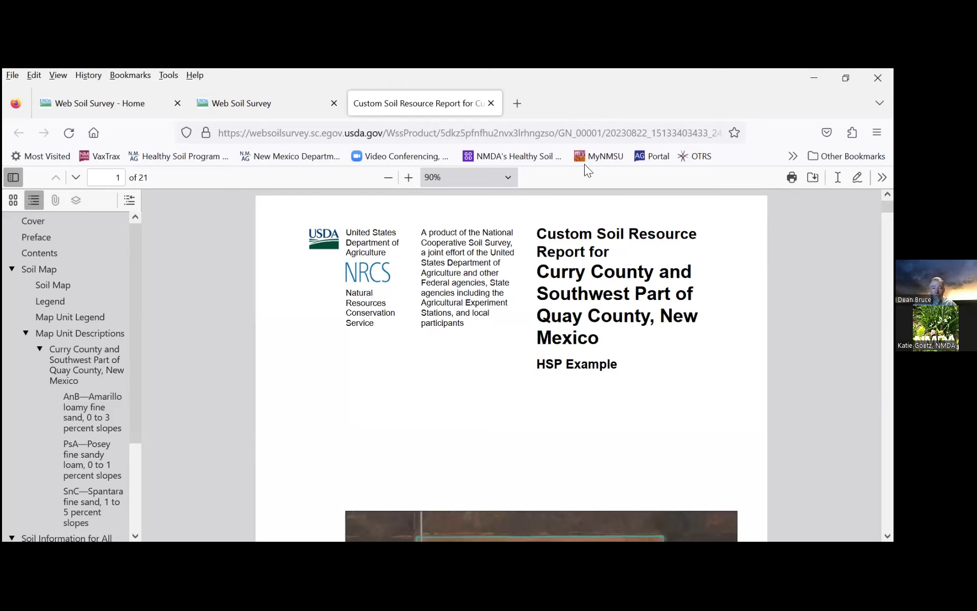
pyautogui.click(491, 103)
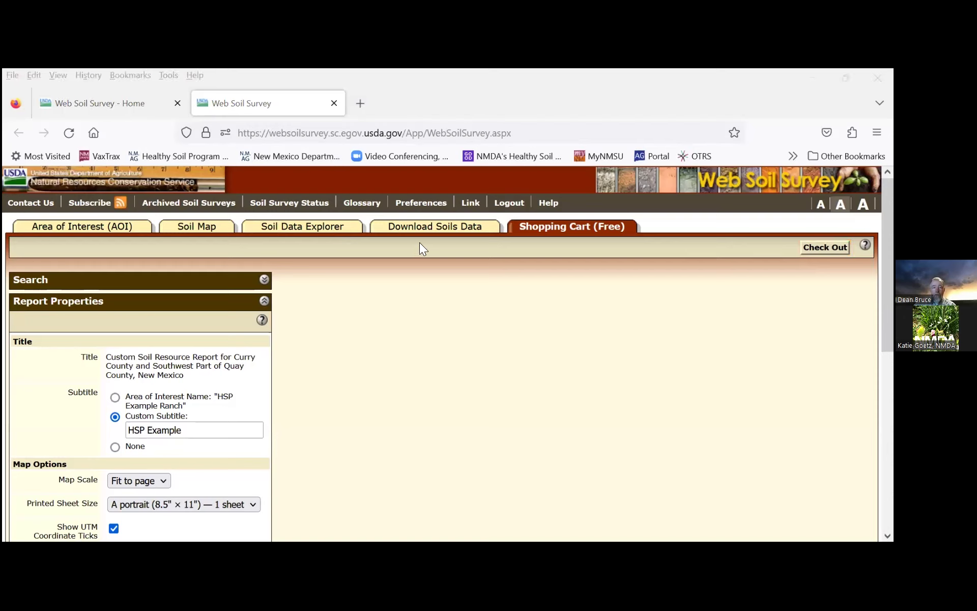
pyautogui.click(100, 232)
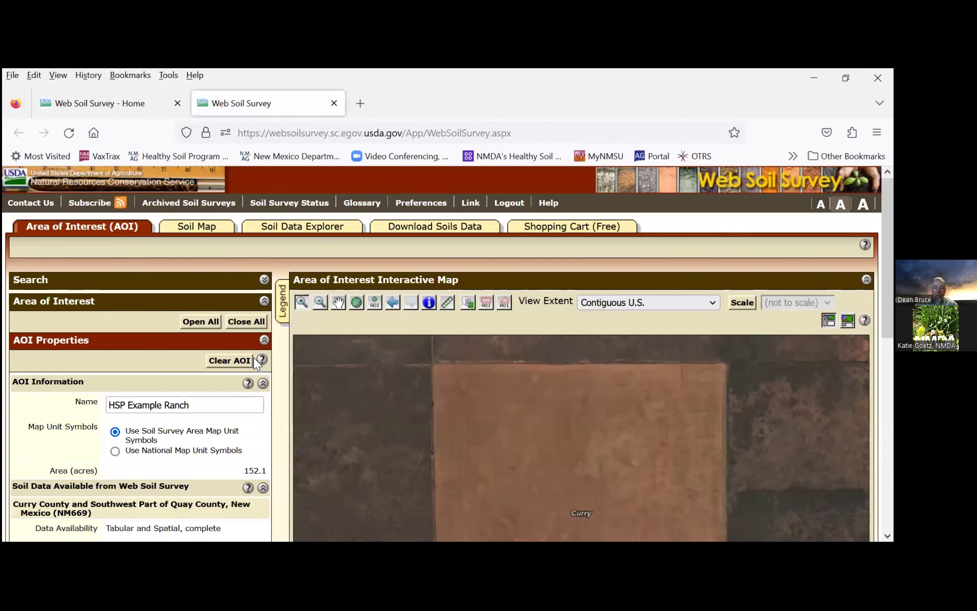
# Step: Review the HSP Example Ranch AOI properties, the interactive map and its AOI drawing tools
pyautogui.scroll(-2, 357, 346)
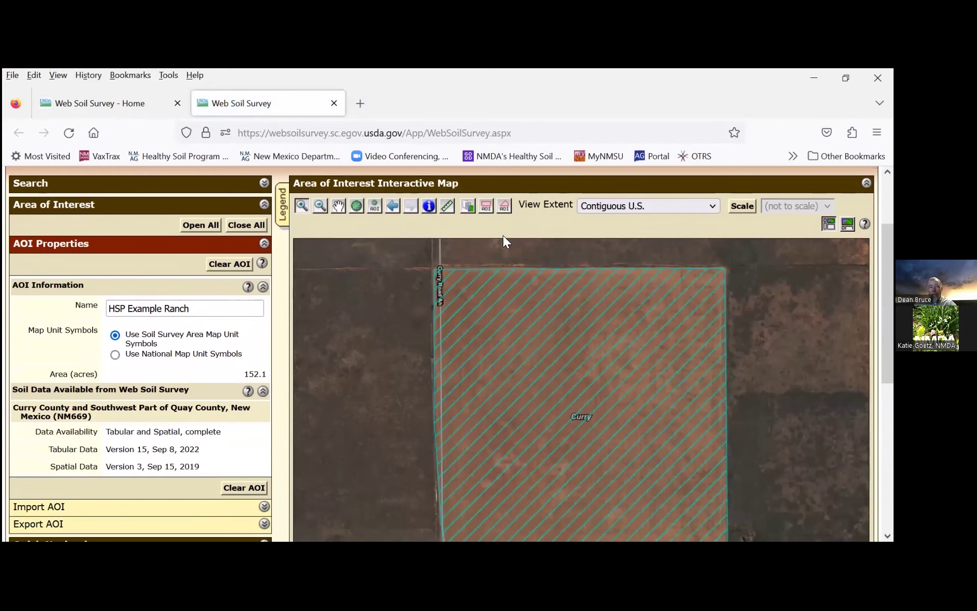
pyautogui.click(505, 209)
pyautogui.scroll(2, 372, 339)
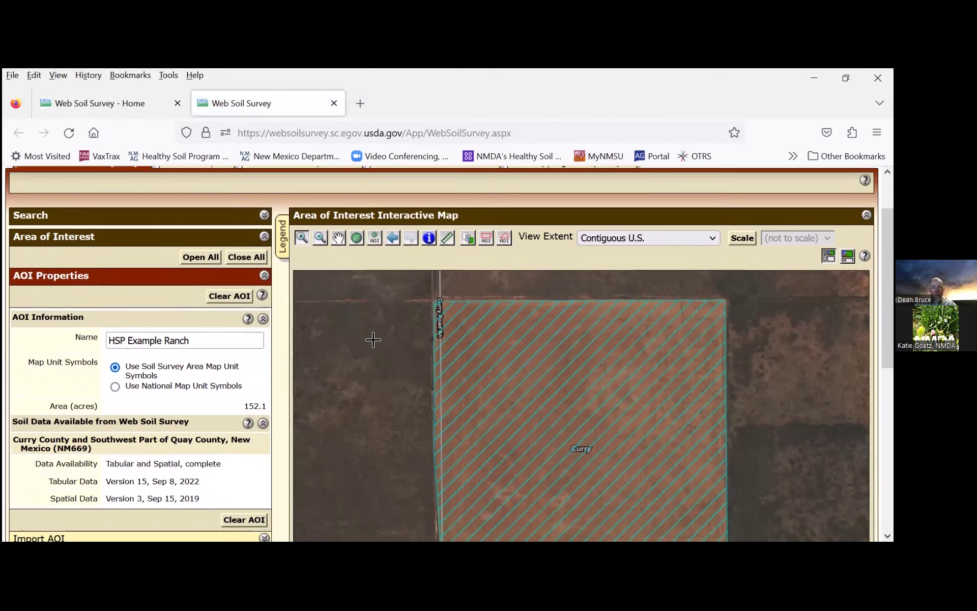
pyautogui.scroll(1, 374, 340)
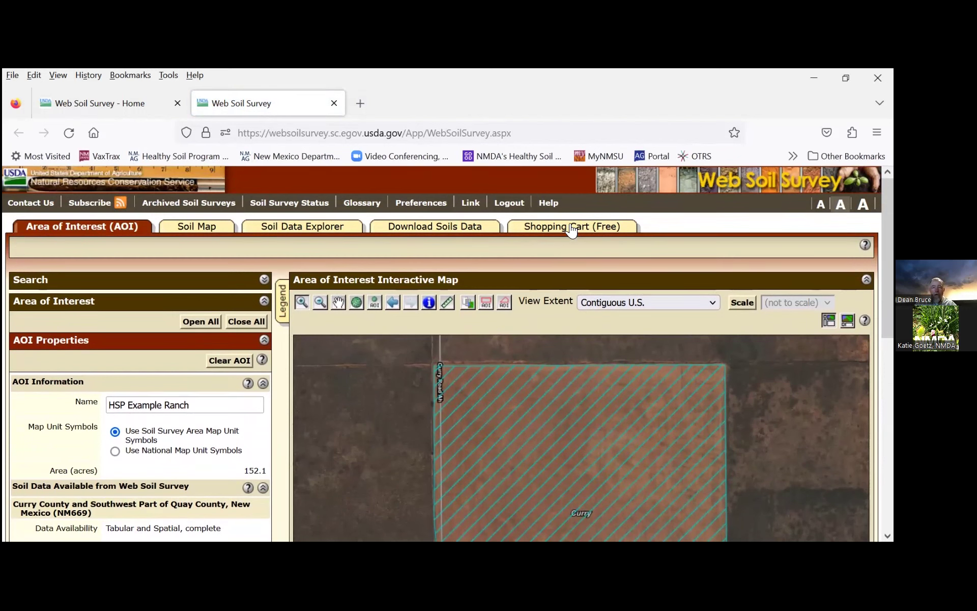
# Step: Revisit the Suitabilities and Limitations ratings and review the Land Classifications list with the NRCS Ecological Site Name options and map
pyautogui.click(302, 230)
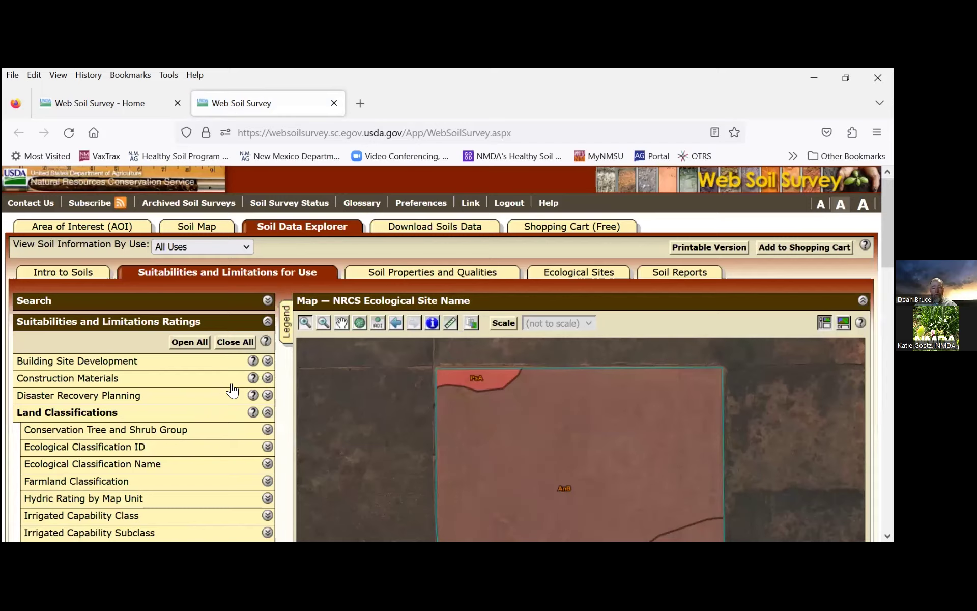
pyautogui.scroll(-2, 233, 388)
pyautogui.scroll(-1, 233, 388)
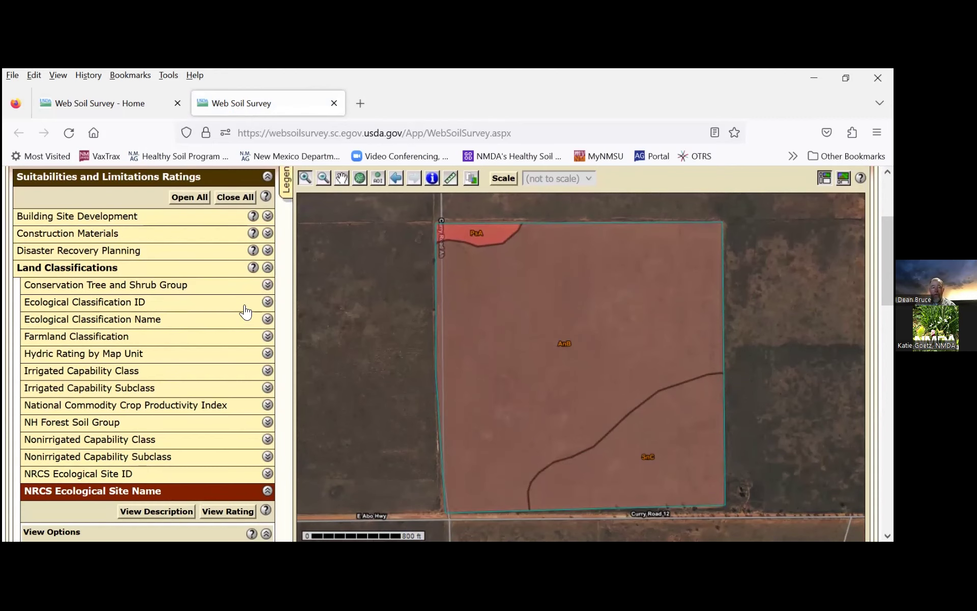
pyautogui.scroll(-3, 236, 326)
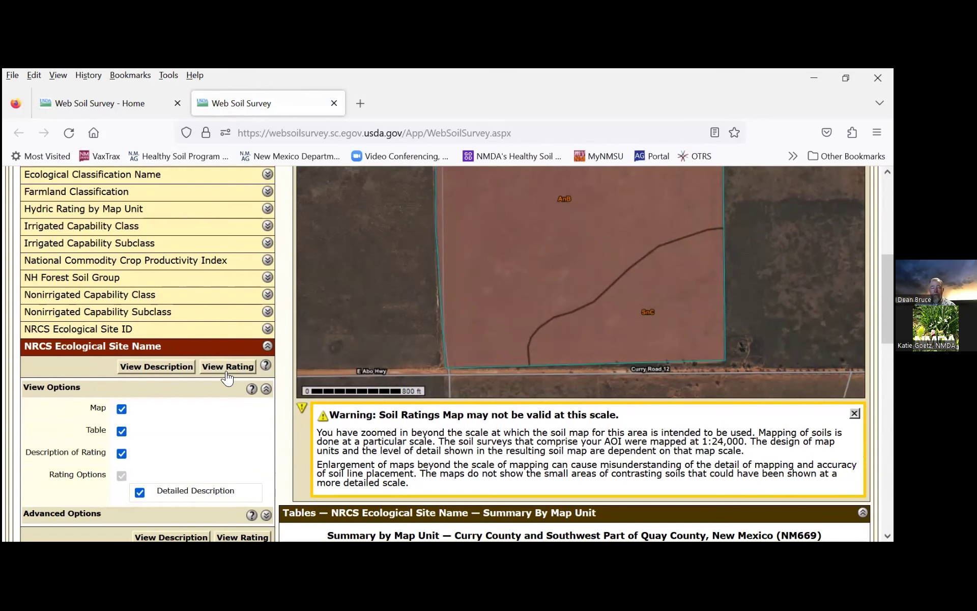
pyautogui.scroll(5, 384, 391)
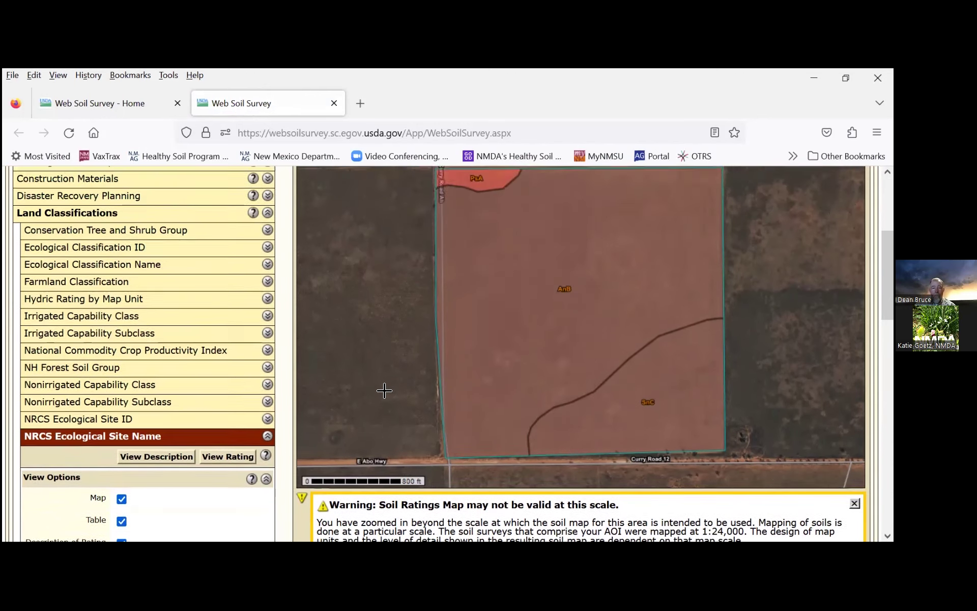